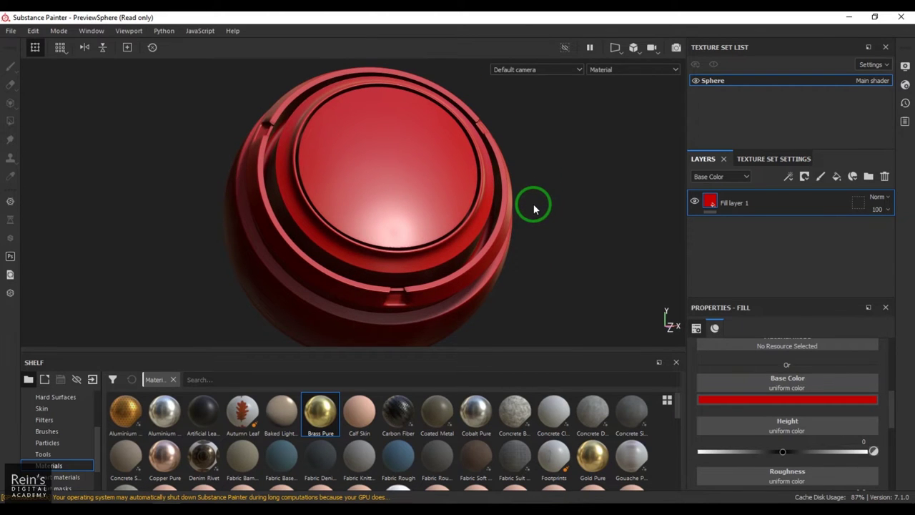
{"action": "left_click", "coordinate": [805, 177]}
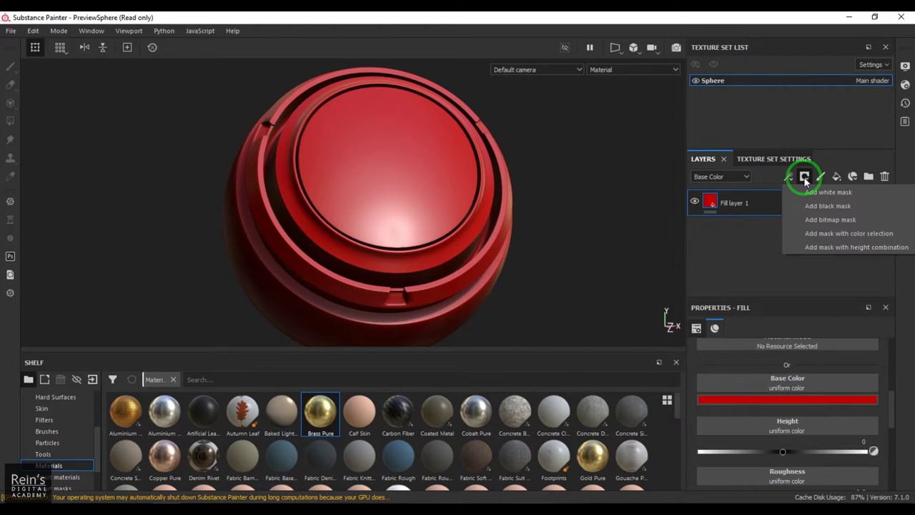
{"action": "left_click", "coordinate": [740, 241]}
{"action": "left_click", "coordinate": [739, 205]}
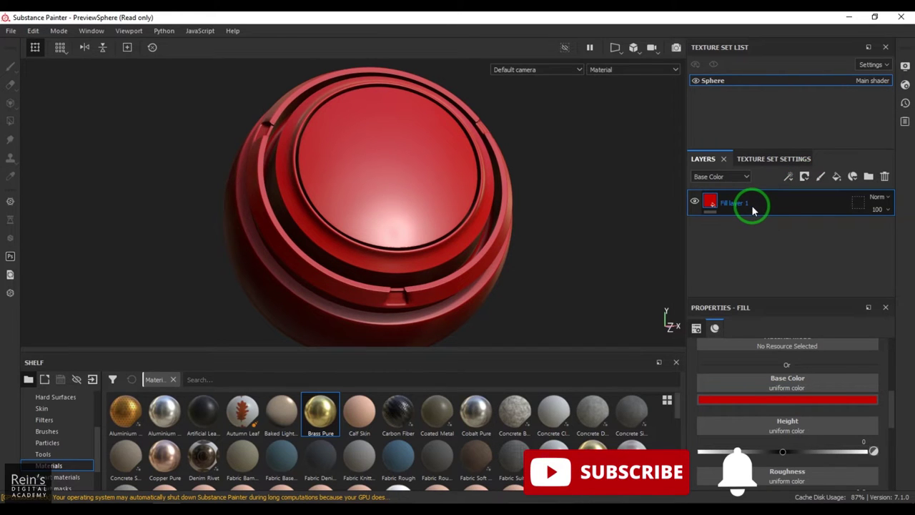
Add a second fill layer above the red one and set its base color to blue
{"action": "left_click", "coordinate": [837, 177]}
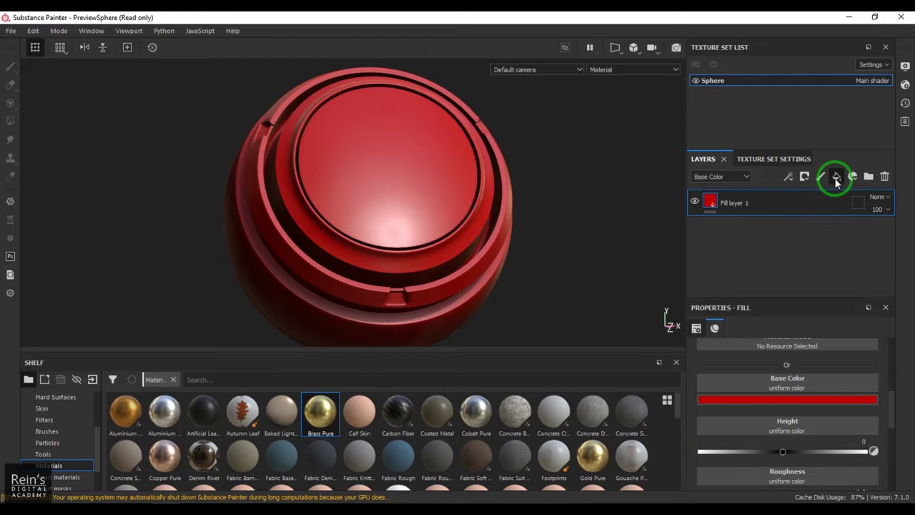
{"action": "left_click", "coordinate": [790, 417]}
{"action": "left_click", "coordinate": [787, 399]}
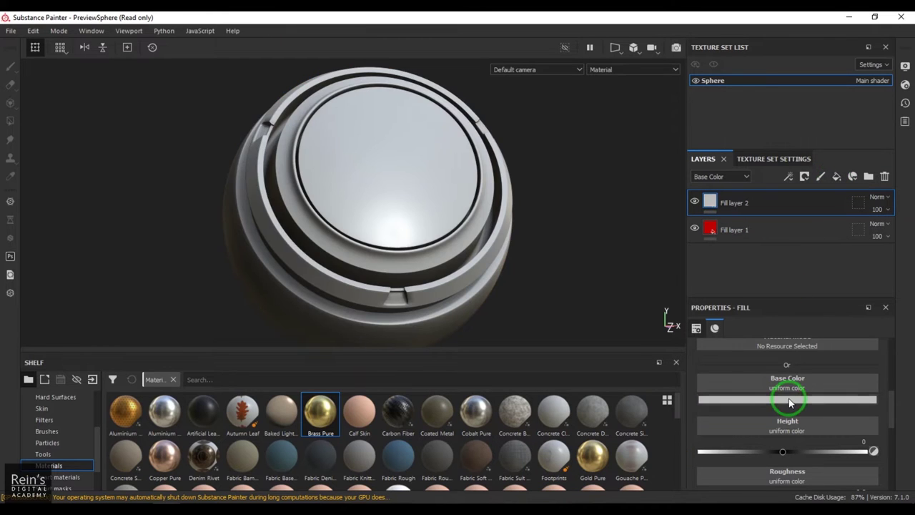
{"action": "left_click_drag", "start_coordinate": [834, 312], "coordinate": [857, 314]}
{"action": "left_click", "coordinate": [905, 222]}
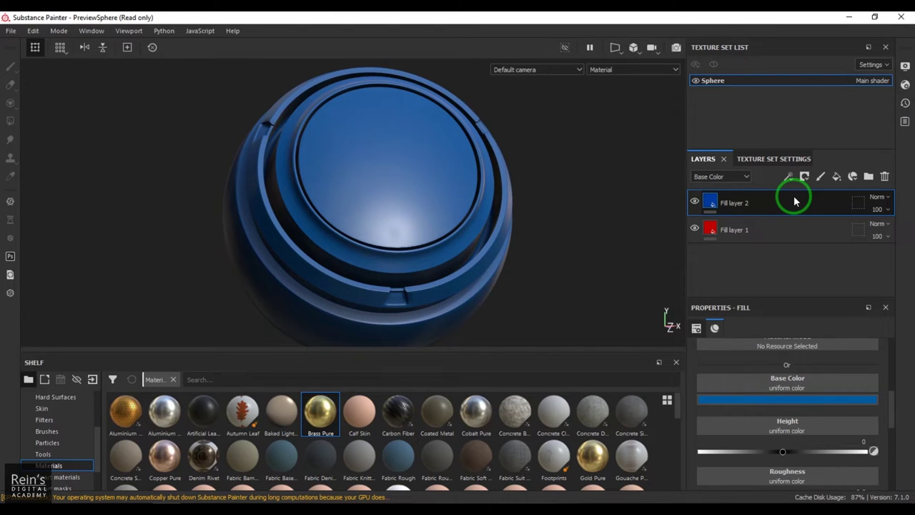
Hide and show the blue fill layer again to compare it with the red layer beneath
{"action": "left_click", "coordinate": [695, 203]}
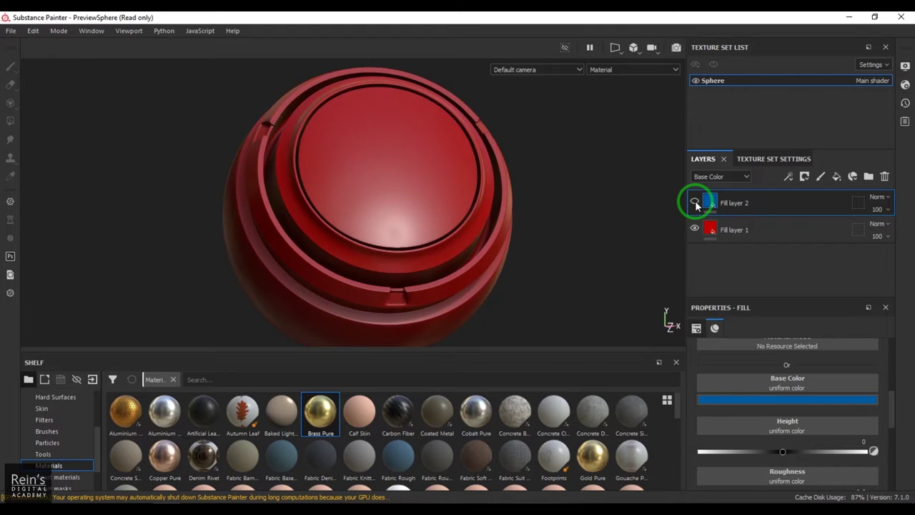
{"action": "left_click", "coordinate": [695, 203]}
{"action": "left_click", "coordinate": [705, 206]}
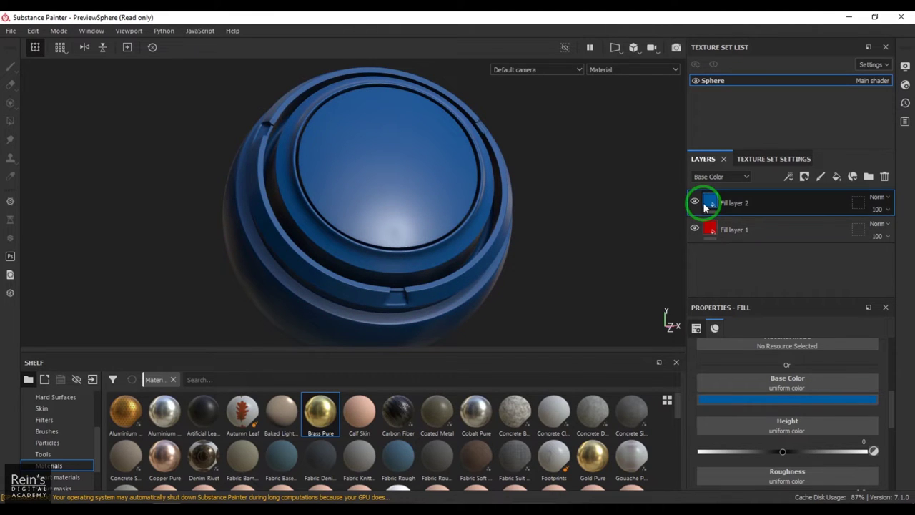
{"action": "mouse_move", "coordinate": [705, 204]}
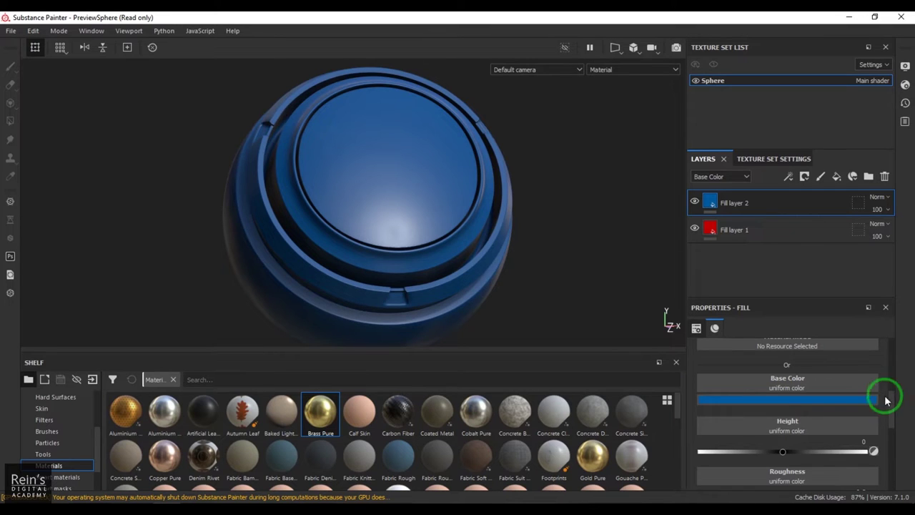
Add a white mask to the blue Fill layer 2
{"action": "left_click_drag", "start_coordinate": [891, 409], "coordinate": [894, 344]}
{"action": "left_click", "coordinate": [716, 204]}
{"action": "mouse_move", "coordinate": [716, 207]}
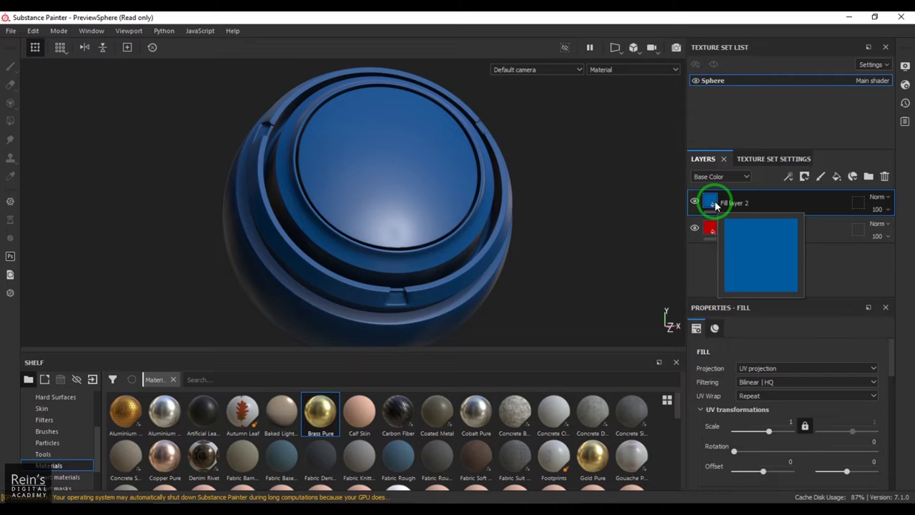
{"action": "left_click", "coordinate": [804, 177]}
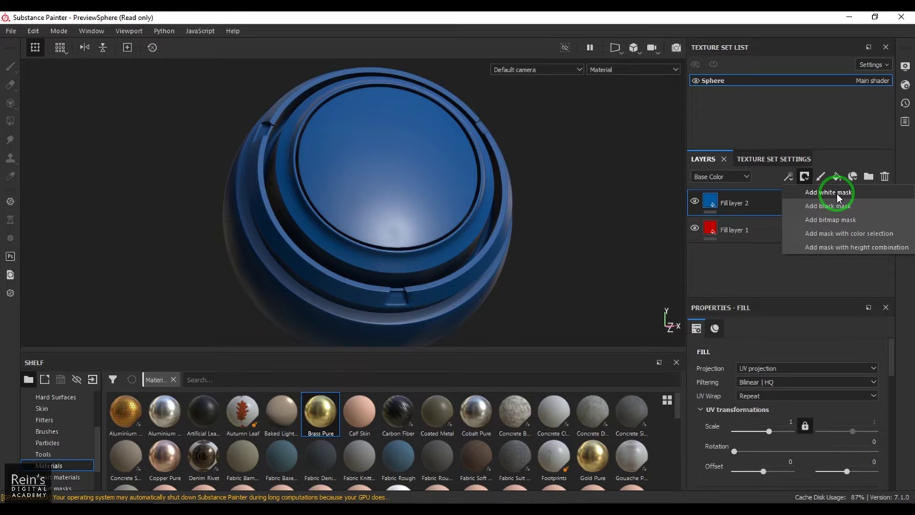
{"action": "left_click", "coordinate": [830, 193]}
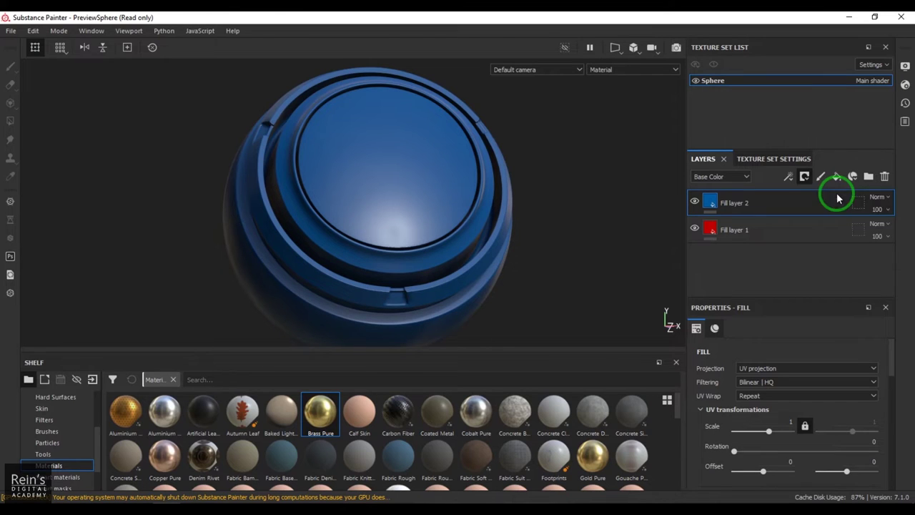
{"action": "left_click", "coordinate": [710, 202]}
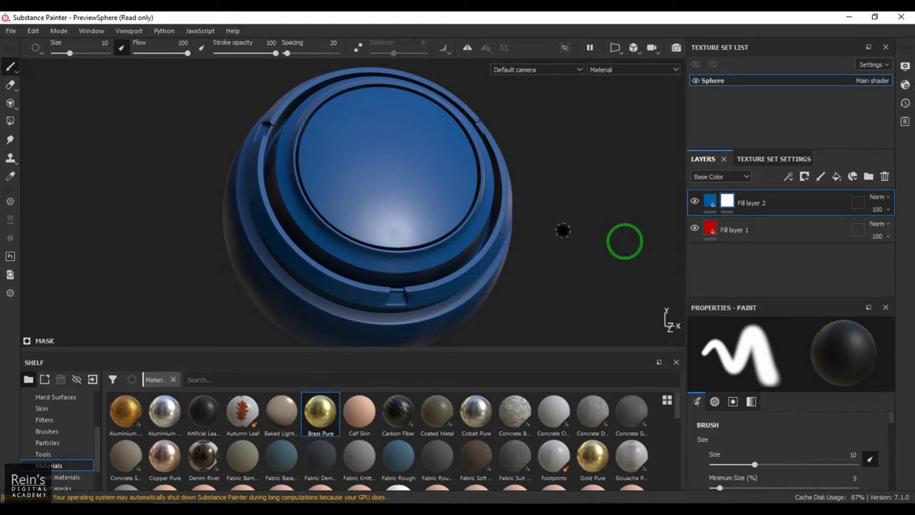
Display only Fill layer 2's mask on the sphere in the viewport
{"action": "double_click", "coordinate": [733, 229]}
{"action": "left_click", "coordinate": [728, 202], "text": "alt"}
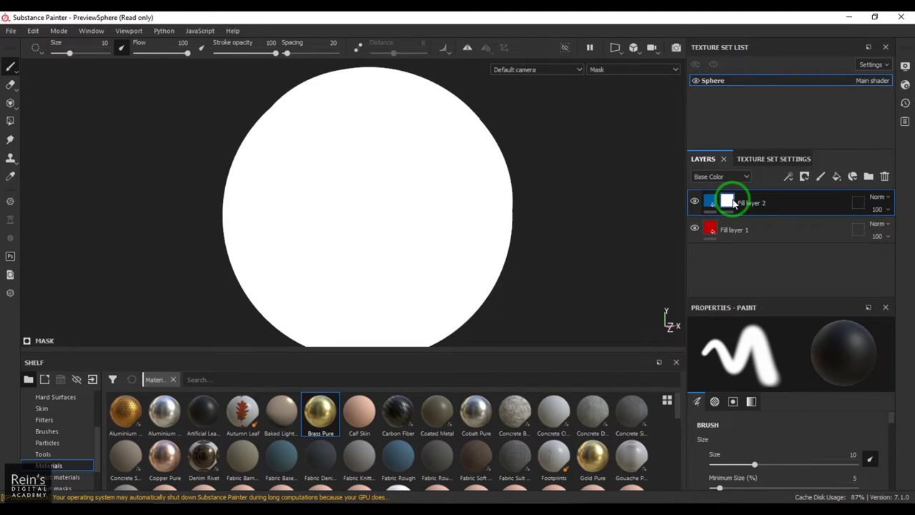
{"action": "left_click", "coordinate": [740, 203]}
{"action": "left_click", "coordinate": [355, 204]}
{"action": "mouse_move", "coordinate": [374, 207]}
{"action": "left_mouse_down"}
{"action": "mouse_move", "coordinate": [374, 190]}
{"action": "mouse_move", "coordinate": [407, 193]}
{"action": "mouse_move", "coordinate": [386, 217]}
{"action": "mouse_move", "coordinate": [422, 224]}
{"action": "mouse_move", "coordinate": [465, 216]}
{"action": "mouse_move", "coordinate": [448, 198]}
{"action": "mouse_move", "coordinate": [410, 216]}
{"action": "mouse_move", "coordinate": [434, 208]}
{"action": "mouse_move", "coordinate": [418, 231]}
{"action": "left_mouse_up"}
Paint a solid black patch near the centre of the mask with the brush grayscale at 0
{"action": "left_click", "coordinate": [10, 66]}
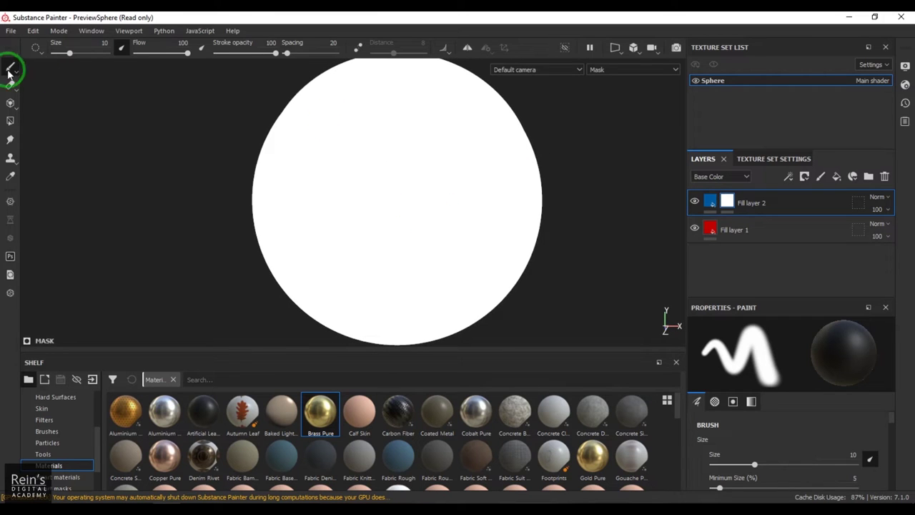
{"action": "mouse_move", "coordinate": [899, 428]}
{"action": "left_mouse_down"}
{"action": "mouse_move", "coordinate": [892, 424]}
{"action": "mouse_move", "coordinate": [894, 500]}
{"action": "left_mouse_up"}
{"action": "left_click", "coordinate": [701, 467]}
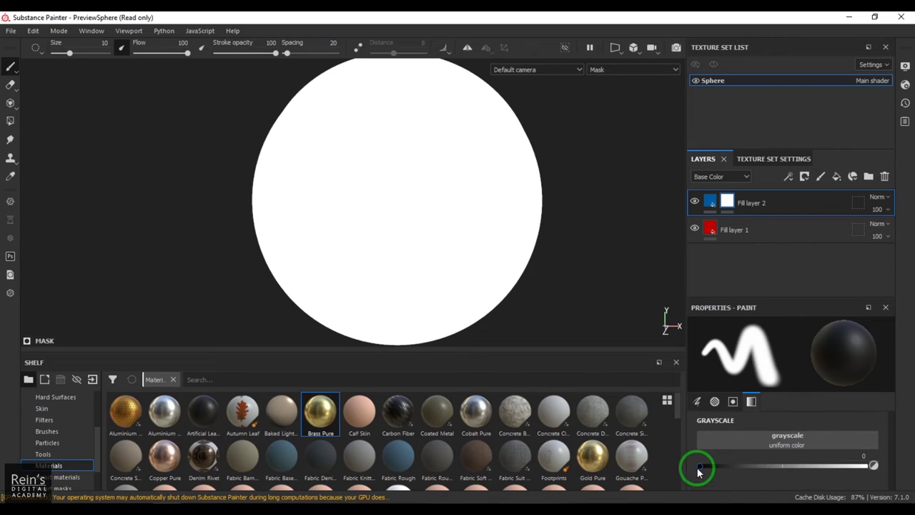
{"action": "left_click_drag", "start_coordinate": [700, 470], "coordinate": [877, 465]}
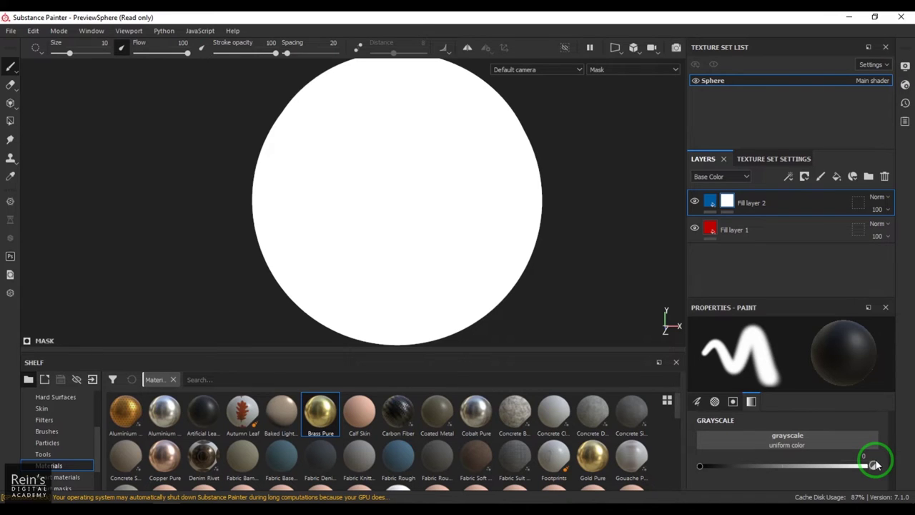
{"action": "scroll", "coordinate": [442, 211], "scroll_direction": "up", "scroll_amount": 1}
{"action": "mouse_move", "coordinate": [423, 159]}
{"action": "left_mouse_down"}
{"action": "mouse_move", "coordinate": [393, 163]}
{"action": "mouse_move", "coordinate": [391, 197]}
{"action": "mouse_move", "coordinate": [431, 195]}
{"action": "mouse_move", "coordinate": [427, 156]}
{"action": "mouse_move", "coordinate": [395, 176]}
{"action": "mouse_move", "coordinate": [415, 166]}
{"action": "mouse_move", "coordinate": [411, 189]}
{"action": "mouse_move", "coordinate": [427, 167]}
{"action": "mouse_move", "coordinate": [402, 198]}
{"action": "left_mouse_up"}
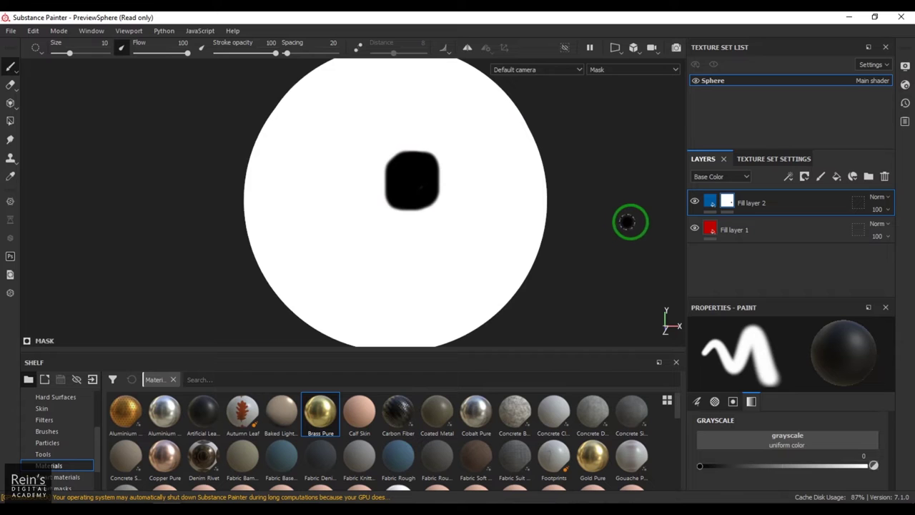
Switch the viewport display from the mask back to Material and inspect the painted patch
{"action": "left_click", "coordinate": [617, 70]}
{"action": "scroll", "coordinate": [621, 100], "scroll_direction": "up", "scroll_amount": 2}
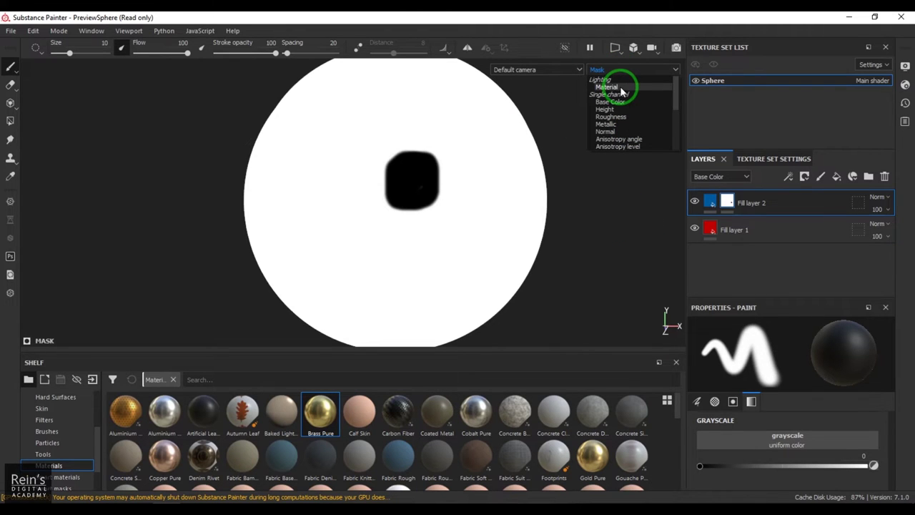
{"action": "left_click", "coordinate": [619, 88]}
{"action": "left_click_drag", "start_coordinate": [420, 239], "coordinate": [512, 261], "text": "alt"}
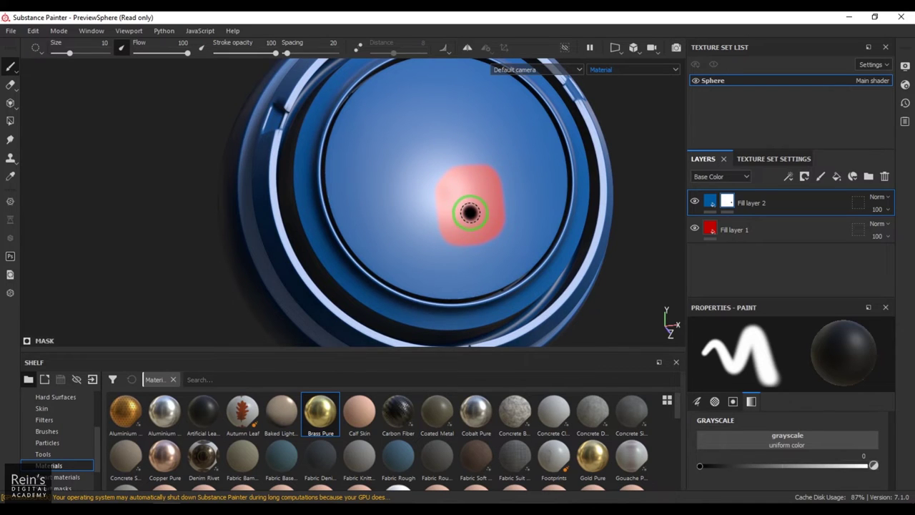
Paint black mask strokes radiating outward from the central patch across the sphere's front disc
{"action": "left_click", "coordinate": [384, 113]}
{"action": "left_click", "coordinate": [714, 230]}
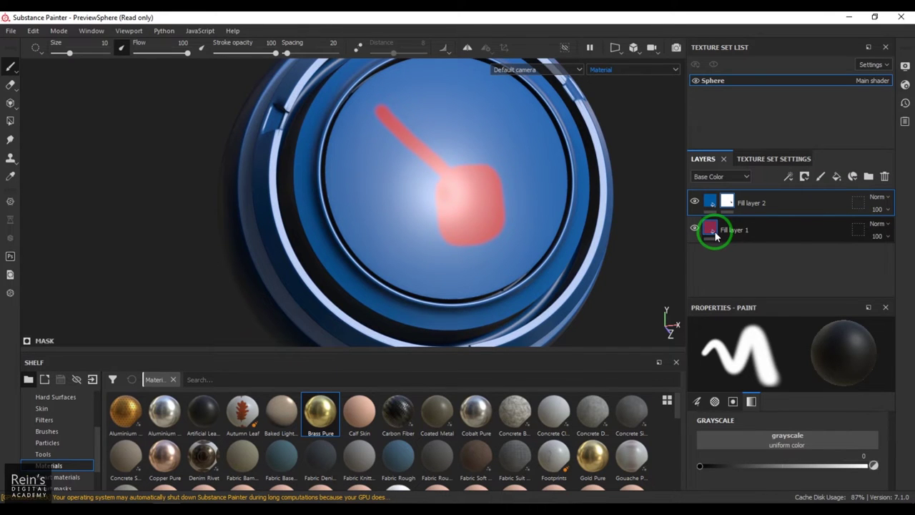
{"action": "mouse_move", "coordinate": [389, 251]}
{"action": "left_mouse_down", "text": "alt"}
{"action": "mouse_move", "coordinate": [429, 234]}
{"action": "mouse_move", "coordinate": [397, 241]}
{"action": "mouse_move", "coordinate": [423, 245]}
{"action": "left_mouse_up", "text": "alt"}
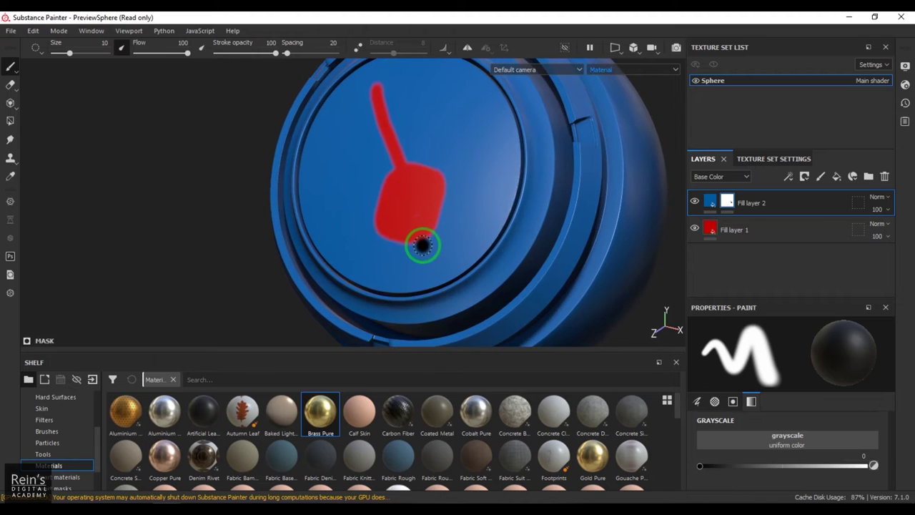
{"action": "left_click_drag", "start_coordinate": [448, 89], "coordinate": [421, 164]}
{"action": "left_click_drag", "start_coordinate": [445, 213], "coordinate": [493, 203]}
{"action": "left_click_drag", "start_coordinate": [418, 230], "coordinate": [416, 286]}
{"action": "mouse_move", "coordinate": [402, 213]}
{"action": "left_mouse_down"}
{"action": "mouse_move", "coordinate": [330, 179]}
{"action": "mouse_move", "coordinate": [408, 214]}
{"action": "mouse_move", "coordinate": [349, 250]}
{"action": "left_mouse_up"}
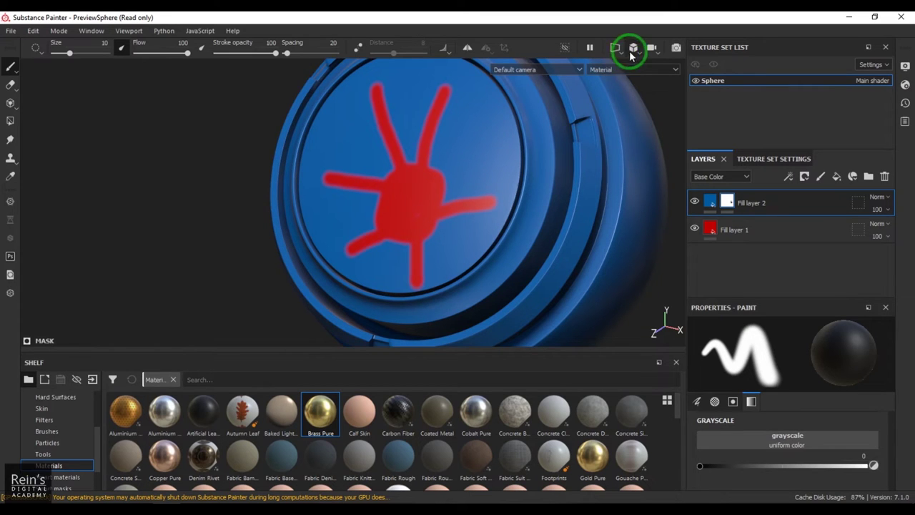
Split the viewport into 3D/2D views and set the display to Mask
{"action": "left_click", "coordinate": [619, 49]}
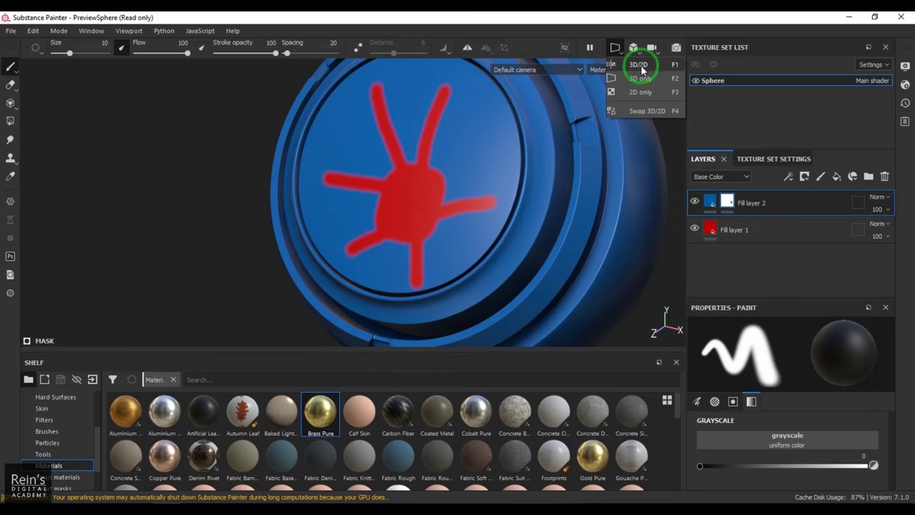
{"action": "left_click", "coordinate": [639, 69]}
{"action": "left_click", "coordinate": [616, 69]}
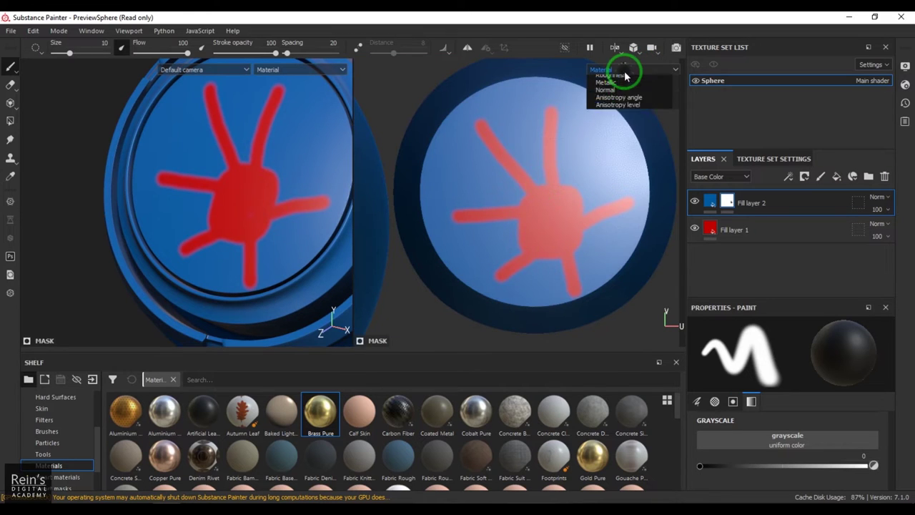
{"action": "scroll", "coordinate": [626, 125], "scroll_direction": "down", "scroll_amount": 5}
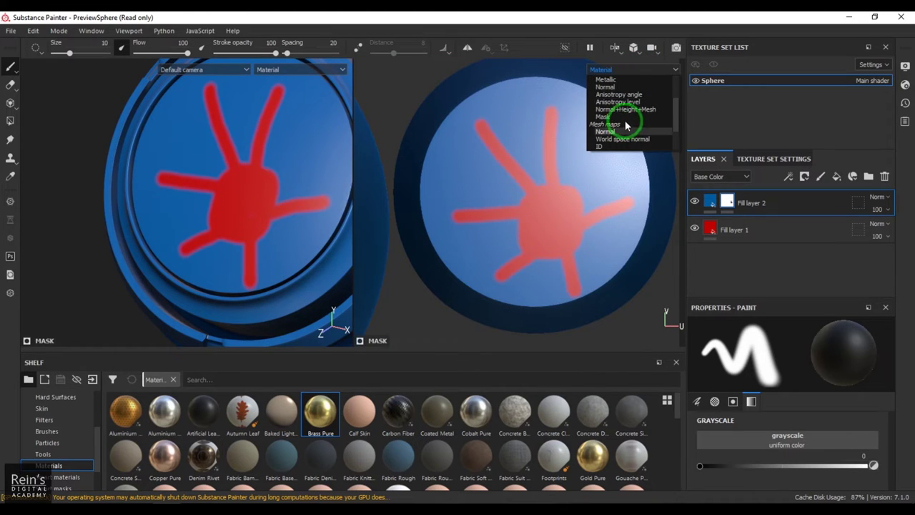
{"action": "left_click", "coordinate": [622, 124]}
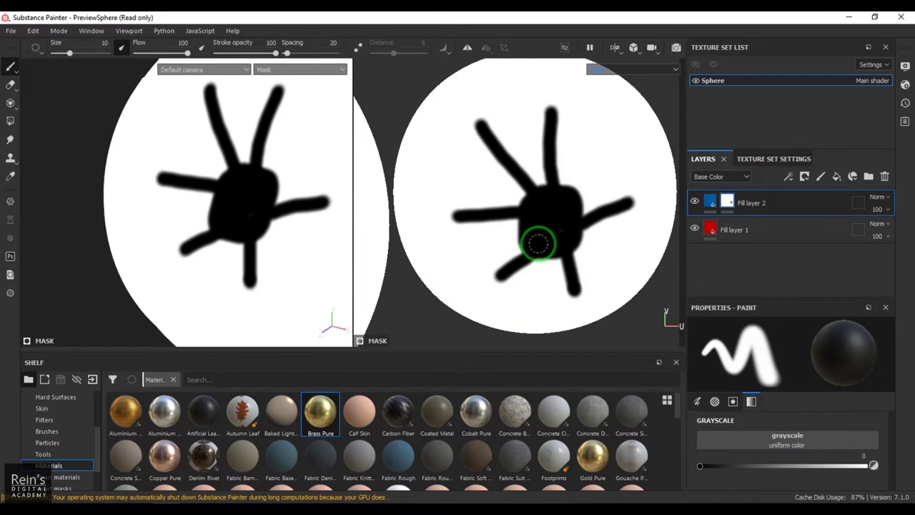
Paint wavy black strokes on both sides of the radiating shape in the 2D mask view
{"action": "scroll", "coordinate": [558, 224], "scroll_direction": "up", "scroll_amount": 5}
{"action": "scroll", "coordinate": [552, 227], "scroll_direction": "down", "scroll_amount": 5}
{"action": "mouse_move", "coordinate": [513, 138]}
{"action": "left_mouse_down"}
{"action": "mouse_move", "coordinate": [511, 199]}
{"action": "mouse_move", "coordinate": [577, 213]}
{"action": "left_mouse_up"}
{"action": "mouse_move", "coordinate": [613, 134]}
{"action": "left_mouse_down"}
{"action": "mouse_move", "coordinate": [642, 202]}
{"action": "mouse_move", "coordinate": [653, 196]}
{"action": "left_mouse_up"}
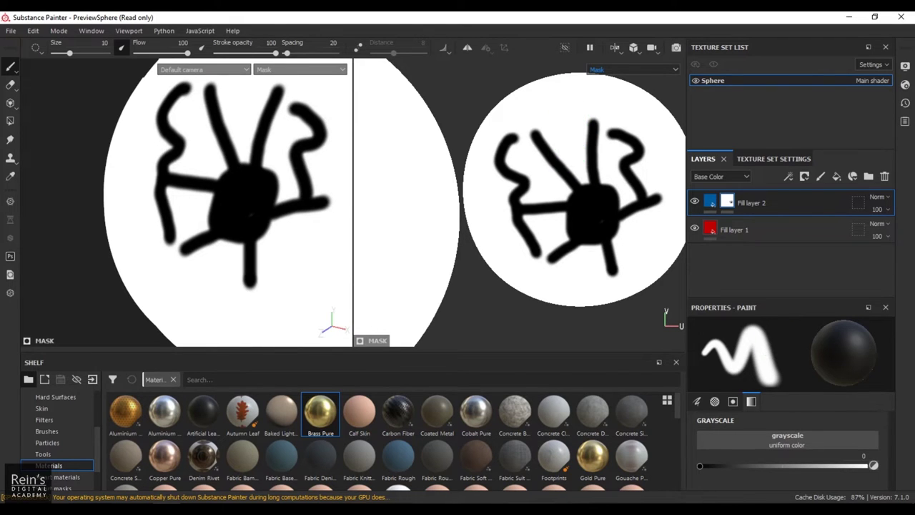
Set the brush grayscale to 0.3007 and paint a short squiggle and a small patch on the mask in the 2D view
{"action": "left_click_drag", "start_coordinate": [701, 466], "coordinate": [749, 466]}
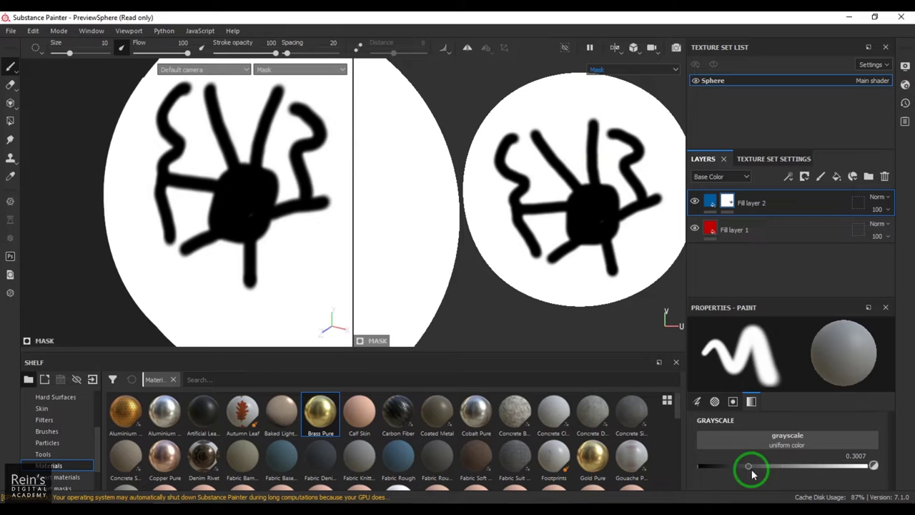
{"action": "left_click_drag", "start_coordinate": [555, 106], "coordinate": [574, 152]}
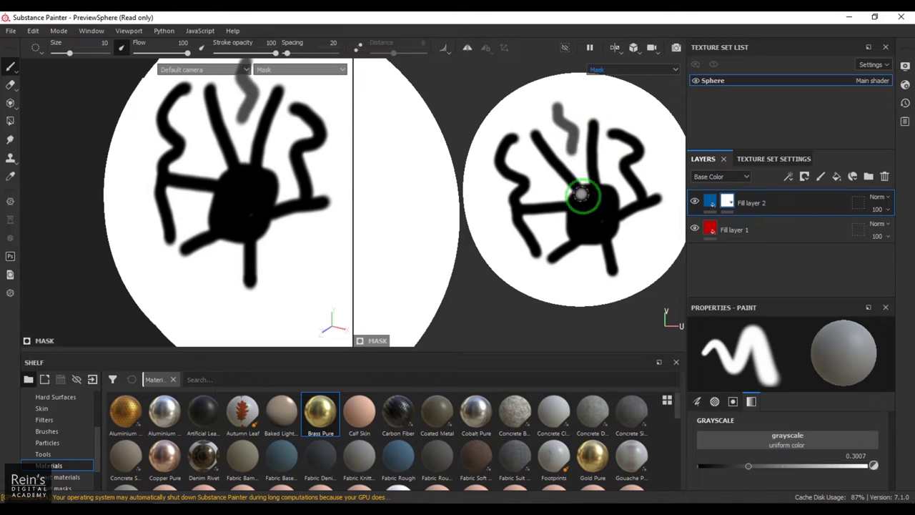
{"action": "mouse_move", "coordinate": [637, 232]}
{"action": "left_mouse_down"}
{"action": "mouse_move", "coordinate": [631, 260]}
{"action": "mouse_move", "coordinate": [658, 243]}
{"action": "mouse_move", "coordinate": [643, 245]}
{"action": "left_mouse_up"}
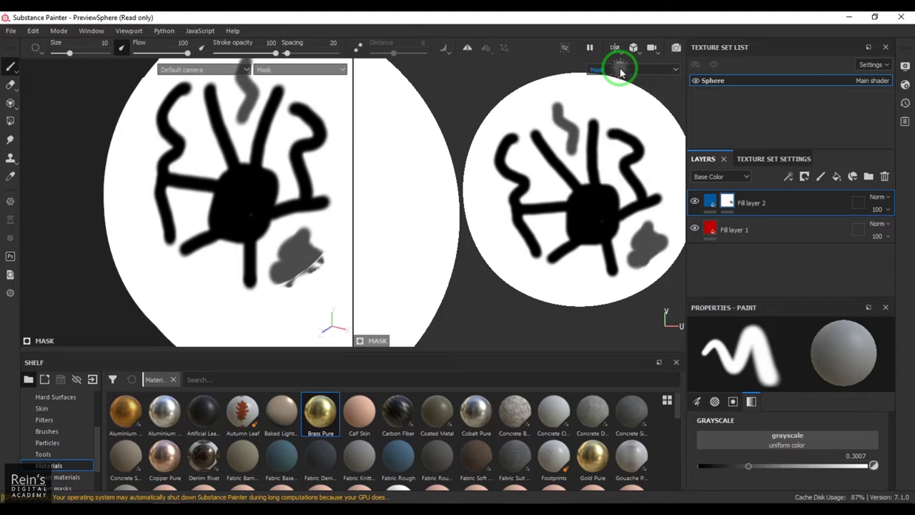
Return both the 3D and 2D views to the Material display
{"action": "left_click", "coordinate": [620, 69]}
{"action": "scroll", "coordinate": [620, 73], "scroll_direction": "up", "scroll_amount": 3}
{"action": "left_click", "coordinate": [630, 90]}
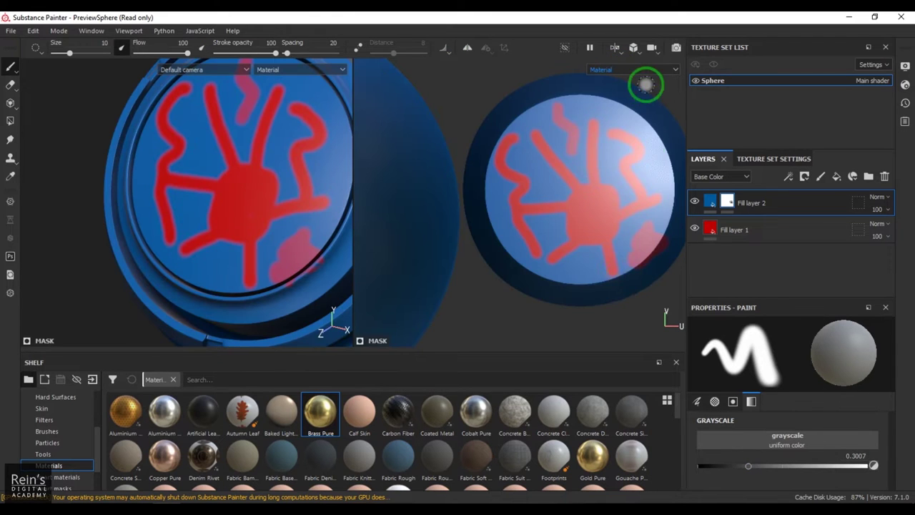
Extend the gray mask patch in the 3D view over the red strokes and the lower-right part of the disc
{"action": "key", "text": "f"}
{"action": "mouse_move", "coordinate": [278, 255]}
{"action": "middle_mouse_down", "text": "alt"}
{"action": "mouse_move", "coordinate": [219, 214]}
{"action": "mouse_move", "coordinate": [148, 199]}
{"action": "mouse_move", "coordinate": [184, 205]}
{"action": "mouse_move", "coordinate": [153, 185]}
{"action": "middle_mouse_up", "text": "alt"}
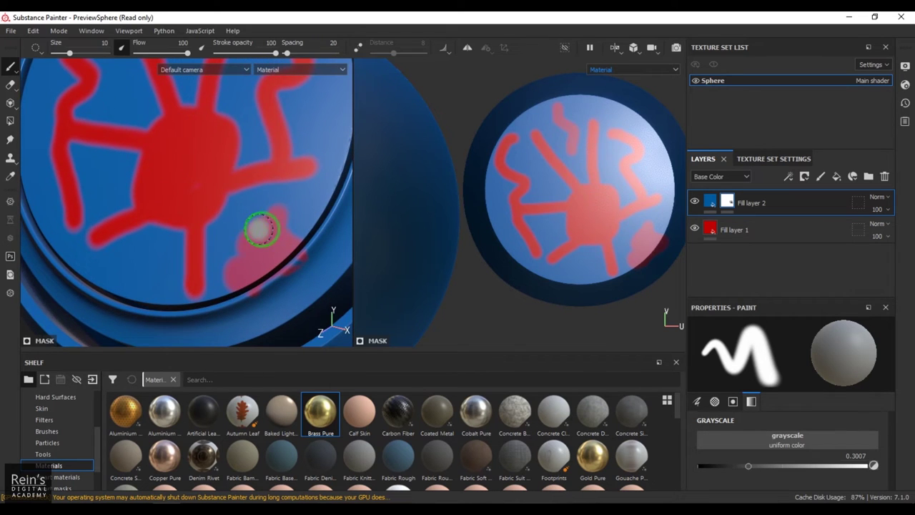
{"action": "mouse_move", "coordinate": [235, 245]}
{"action": "left_mouse_down"}
{"action": "mouse_move", "coordinate": [239, 209]}
{"action": "mouse_move", "coordinate": [214, 241]}
{"action": "mouse_move", "coordinate": [229, 222]}
{"action": "mouse_move", "coordinate": [244, 233]}
{"action": "mouse_move", "coordinate": [260, 207]}
{"action": "mouse_move", "coordinate": [250, 202]}
{"action": "mouse_move", "coordinate": [263, 198]}
{"action": "mouse_move", "coordinate": [233, 197]}
{"action": "mouse_move", "coordinate": [265, 194]}
{"action": "mouse_move", "coordinate": [202, 192]}
{"action": "mouse_move", "coordinate": [193, 218]}
{"action": "mouse_move", "coordinate": [211, 189]}
{"action": "left_mouse_up"}
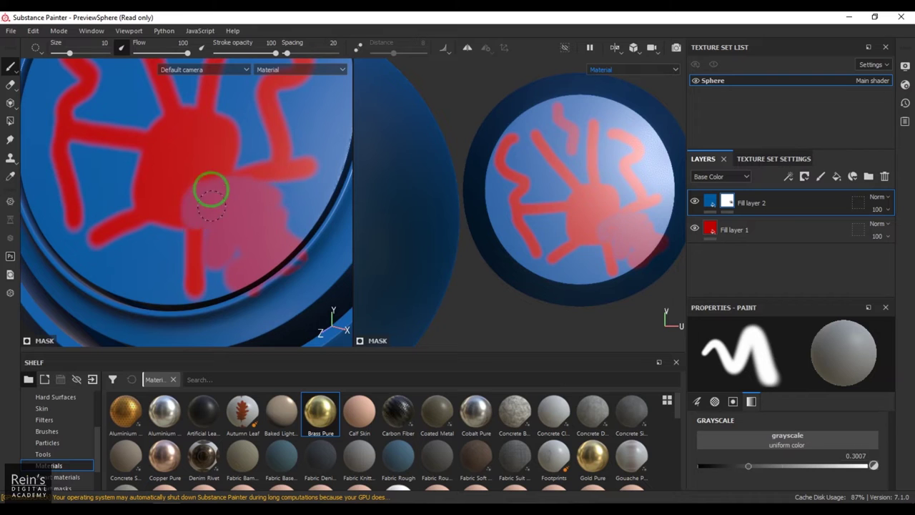
{"action": "mouse_move", "coordinate": [224, 231]}
{"action": "middle_mouse_down", "text": "alt"}
{"action": "mouse_move", "coordinate": [221, 194]}
{"action": "mouse_move", "coordinate": [235, 198]}
{"action": "middle_mouse_up", "text": "alt"}
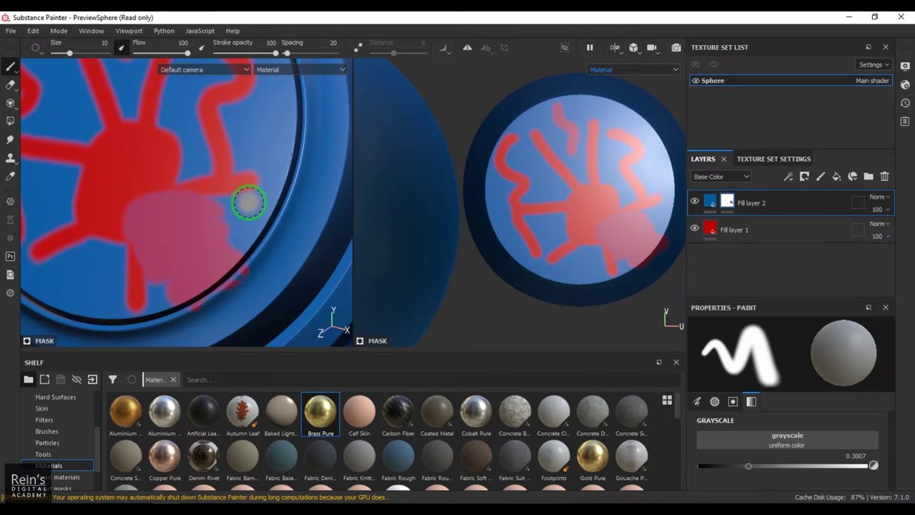
{"action": "middle_click_drag", "start_coordinate": [185, 209], "coordinate": [183, 214], "text": "alt"}
{"action": "mouse_move", "coordinate": [186, 214]}
{"action": "left_mouse_down"}
{"action": "mouse_move", "coordinate": [245, 155]}
{"action": "mouse_move", "coordinate": [221, 225]}
{"action": "mouse_move", "coordinate": [198, 206]}
{"action": "mouse_move", "coordinate": [218, 179]}
{"action": "mouse_move", "coordinate": [182, 191]}
{"action": "mouse_move", "coordinate": [221, 231]}
{"action": "mouse_move", "coordinate": [239, 231]}
{"action": "mouse_move", "coordinate": [224, 219]}
{"action": "mouse_move", "coordinate": [213, 229]}
{"action": "mouse_move", "coordinate": [147, 107]}
{"action": "left_mouse_up"}
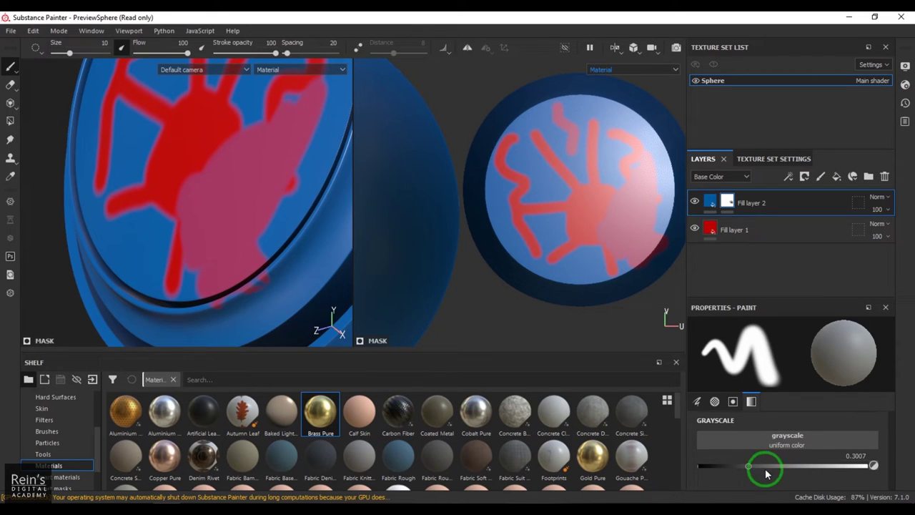
Paint lighter patches over the right edge and lower-left side of the gray area with brush grayscale values of 0.6554 and 0.8514
{"action": "left_click_drag", "start_coordinate": [773, 475], "coordinate": [809, 468]}
{"action": "left_click_drag", "start_coordinate": [299, 188], "coordinate": [276, 193]}
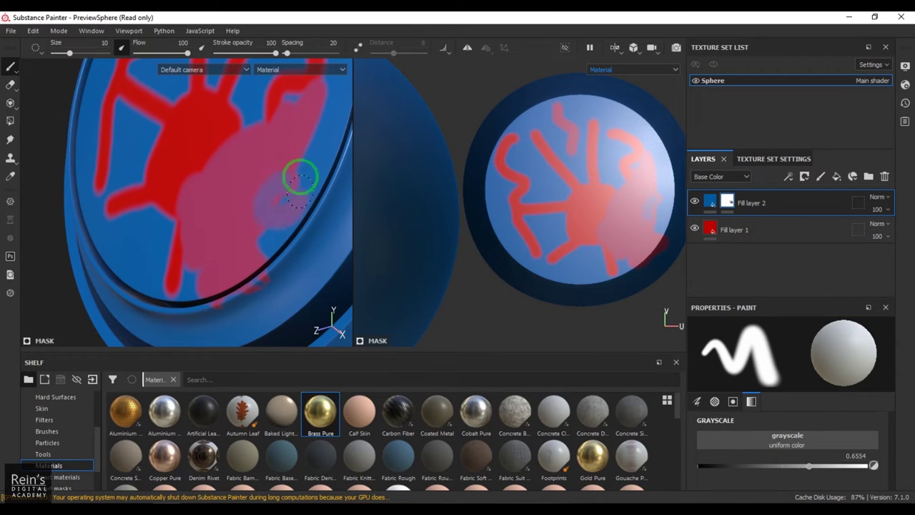
{"action": "mouse_move", "coordinate": [184, 245]}
{"action": "left_mouse_down", "text": "alt"}
{"action": "mouse_move", "coordinate": [236, 224]}
{"action": "mouse_move", "coordinate": [159, 248]}
{"action": "mouse_move", "coordinate": [170, 247]}
{"action": "left_mouse_up", "text": "alt"}
{"action": "left_click", "coordinate": [844, 467]}
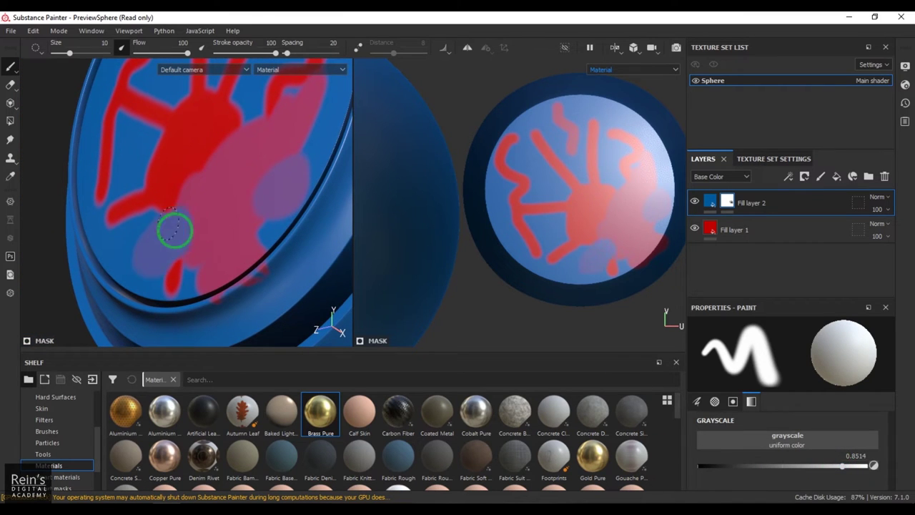
{"action": "mouse_move", "coordinate": [174, 209]}
{"action": "left_mouse_down", "text": "alt"}
{"action": "mouse_move", "coordinate": [179, 260]}
{"action": "mouse_move", "coordinate": [194, 250]}
{"action": "left_mouse_up", "text": "alt"}
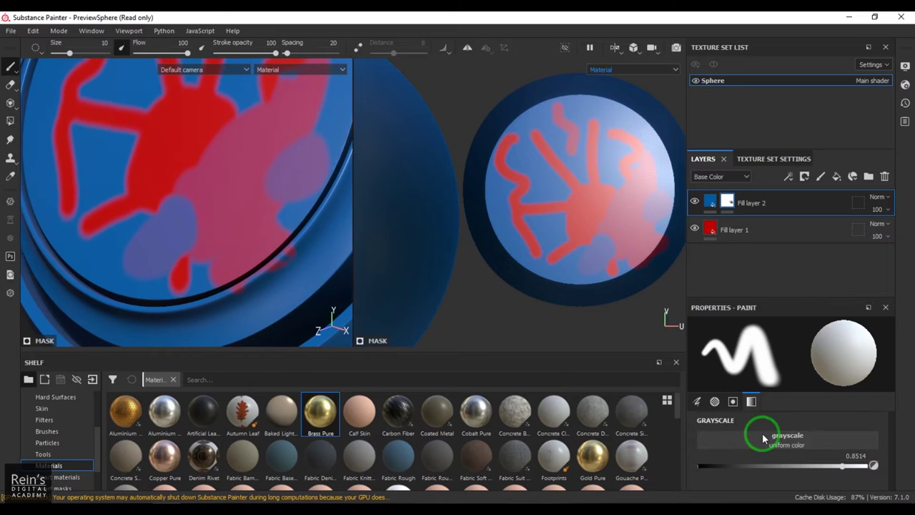
Set the brush grayscale to 0.6520 and paint a small patch over the lower-left red arm in the 3D view
{"action": "left_click", "coordinate": [810, 465]}
{"action": "left_click_drag", "start_coordinate": [133, 180], "coordinate": [147, 185]}
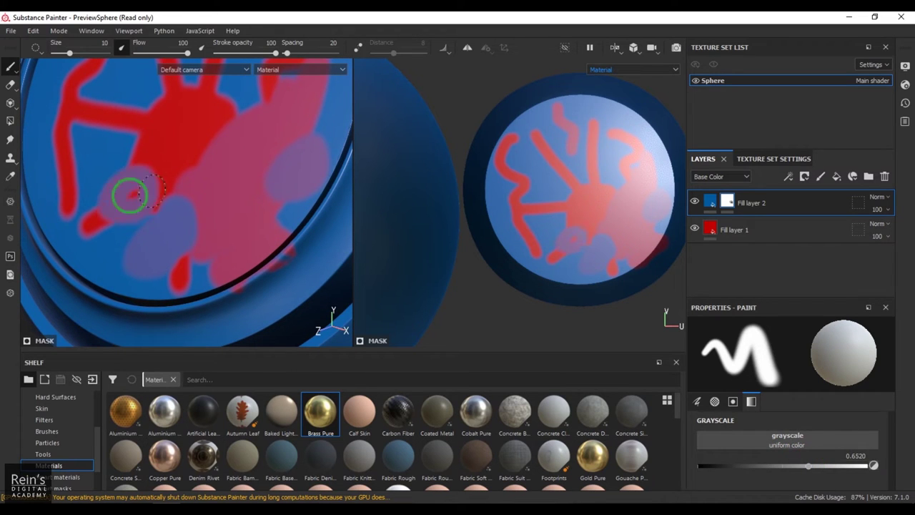
{"action": "key", "text": "f"}
{"action": "left_click_drag", "start_coordinate": [116, 184], "coordinate": [178, 204], "text": "alt"}
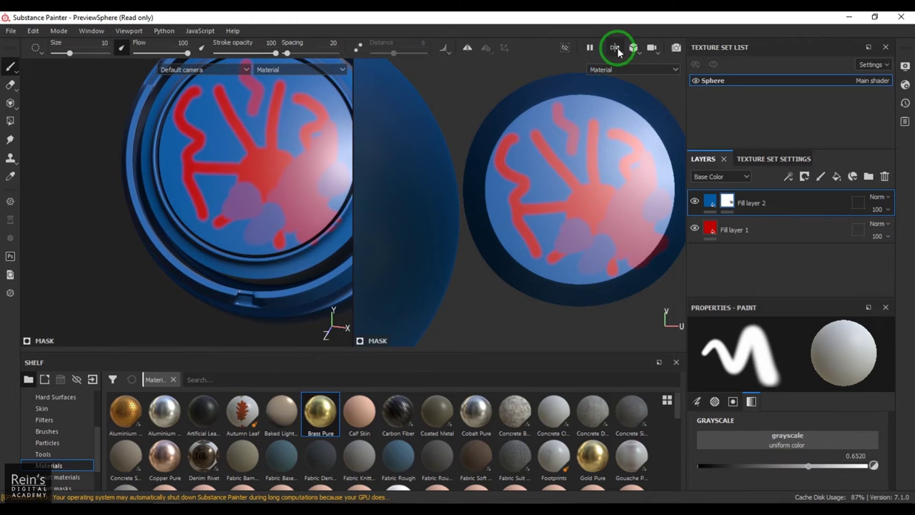
Switch the split viewport to a single 3D view of the sphere
{"action": "left_click", "coordinate": [617, 49]}
{"action": "left_click", "coordinate": [641, 78]}
{"action": "left_click_drag", "start_coordinate": [374, 194], "coordinate": [684, 284], "text": "alt"}
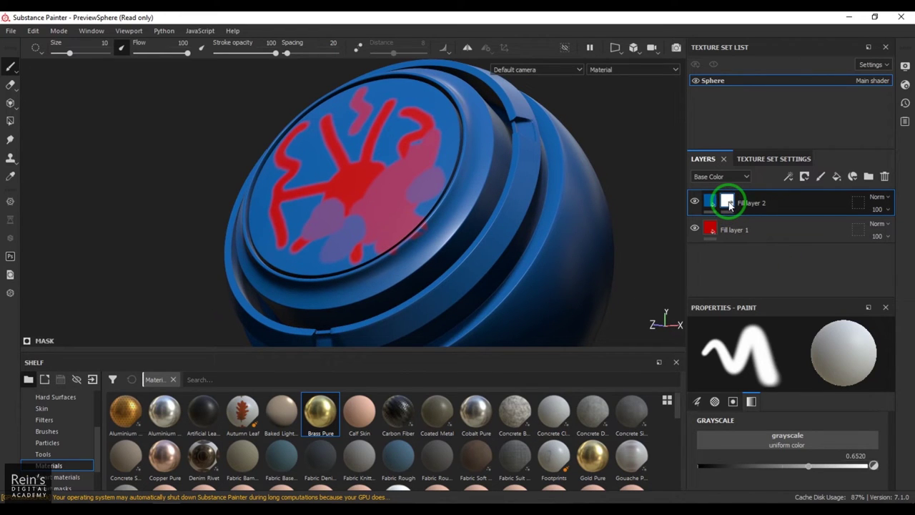
Remove the painted mask from Fill layer 2 and add a black mask in its place
{"action": "right_click", "coordinate": [728, 203]}
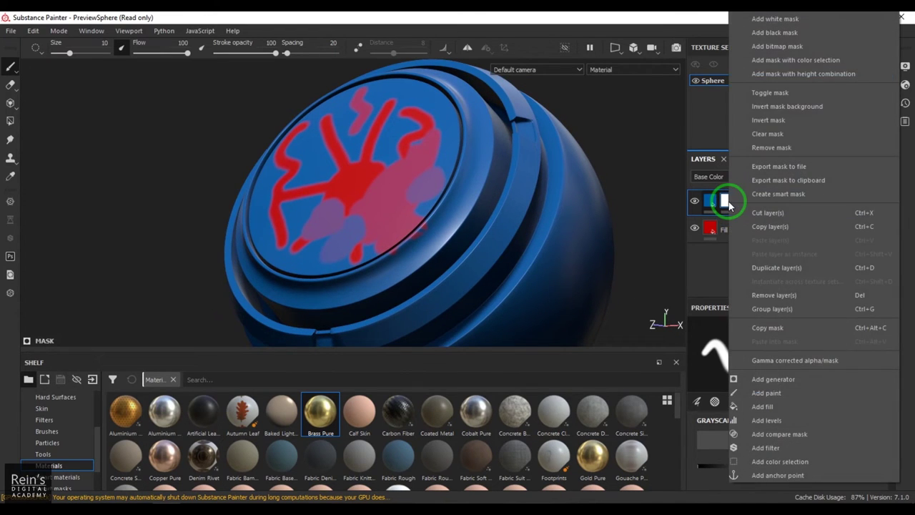
{"action": "left_click", "coordinate": [800, 148]}
{"action": "left_click", "coordinate": [804, 177]}
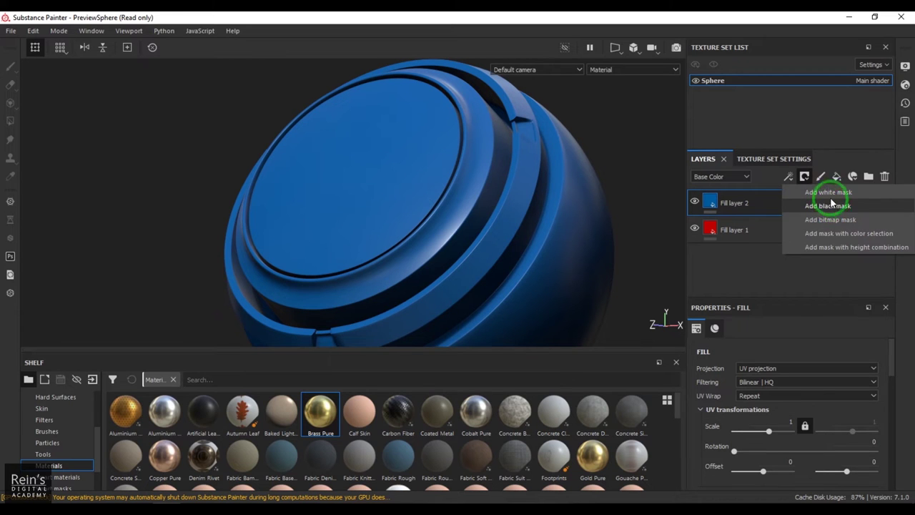
{"action": "left_click", "coordinate": [830, 206]}
Paint a zigzag stroke on the black mask across the middle of the disc with brush grayscale 1
{"action": "left_click", "coordinate": [736, 203]}
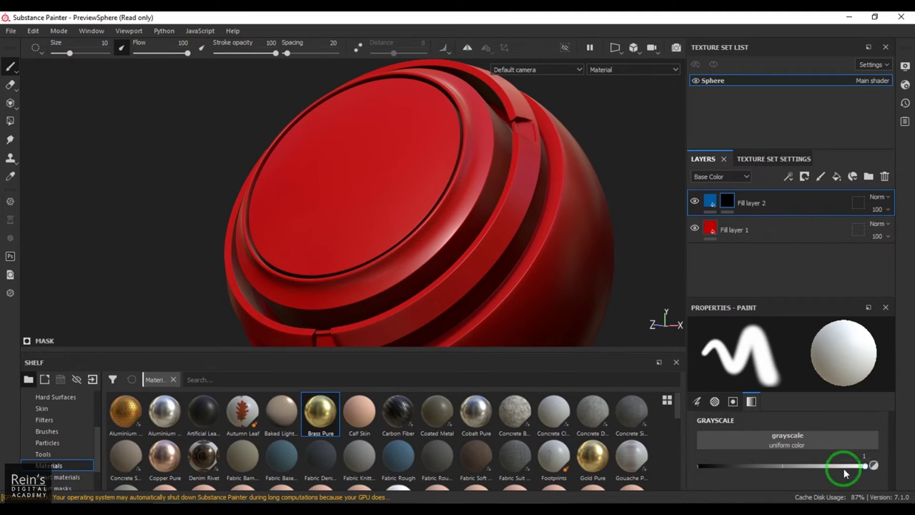
{"action": "left_click_drag", "start_coordinate": [350, 222], "coordinate": [372, 221], "text": "alt"}
{"action": "mouse_move", "coordinate": [366, 101]}
{"action": "left_mouse_down"}
{"action": "mouse_move", "coordinate": [319, 139]}
{"action": "mouse_move", "coordinate": [313, 189]}
{"action": "mouse_move", "coordinate": [344, 234]}
{"action": "left_mouse_up"}
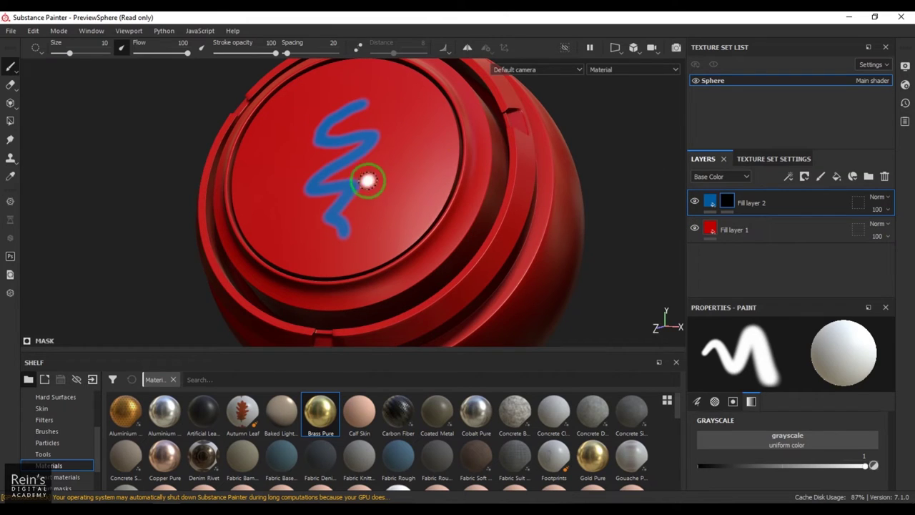
Display only the mask in the viewport to examine the white stroke on black, and return to the Material display
{"action": "left_click", "coordinate": [637, 70]}
{"action": "scroll", "coordinate": [632, 107], "scroll_direction": "down", "scroll_amount": 3}
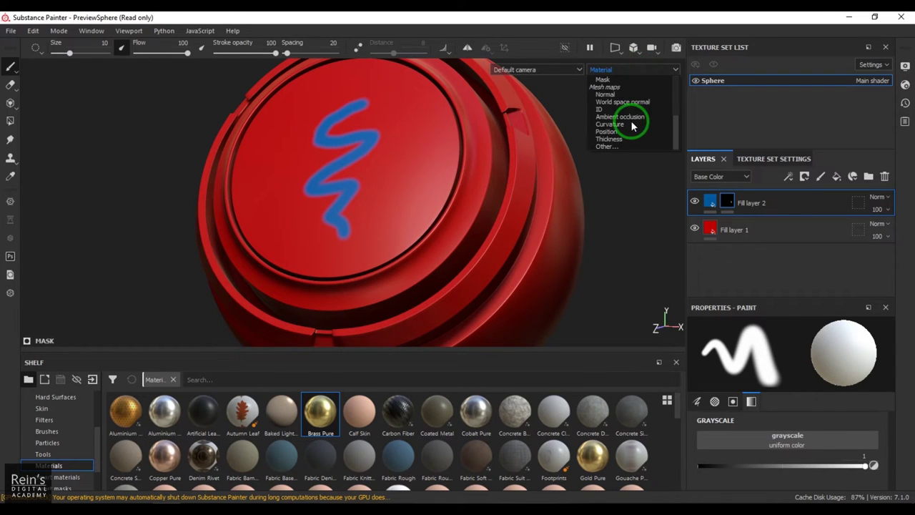
{"action": "left_click", "coordinate": [616, 80]}
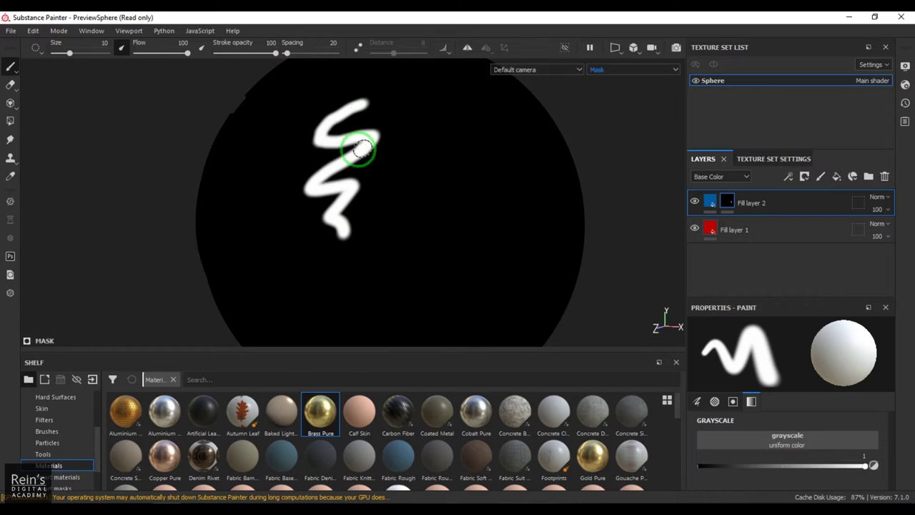
{"action": "left_click", "coordinate": [428, 188]}
{"action": "left_click", "coordinate": [605, 71]}
{"action": "left_click", "coordinate": [622, 87]}
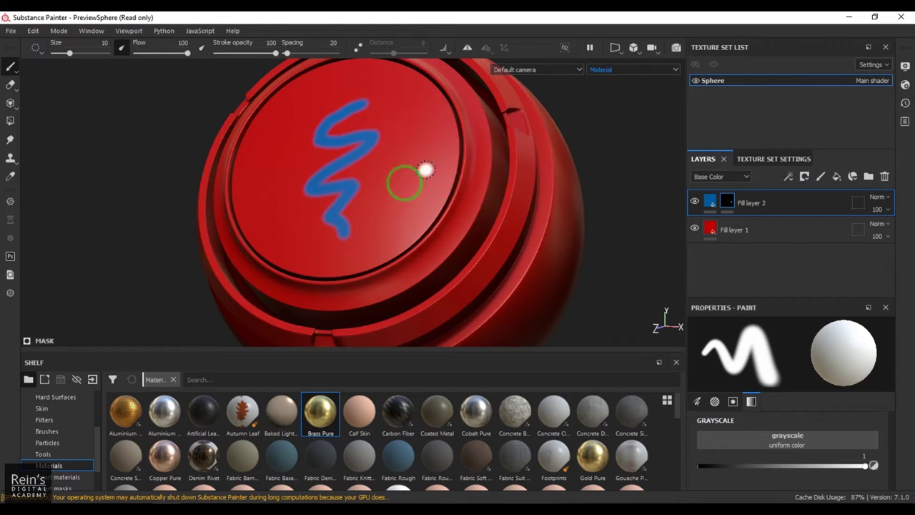
Paint an irregular white patch on the mask beside the zigzag stroke on the disc
{"action": "left_click_drag", "start_coordinate": [411, 133], "coordinate": [389, 227]}
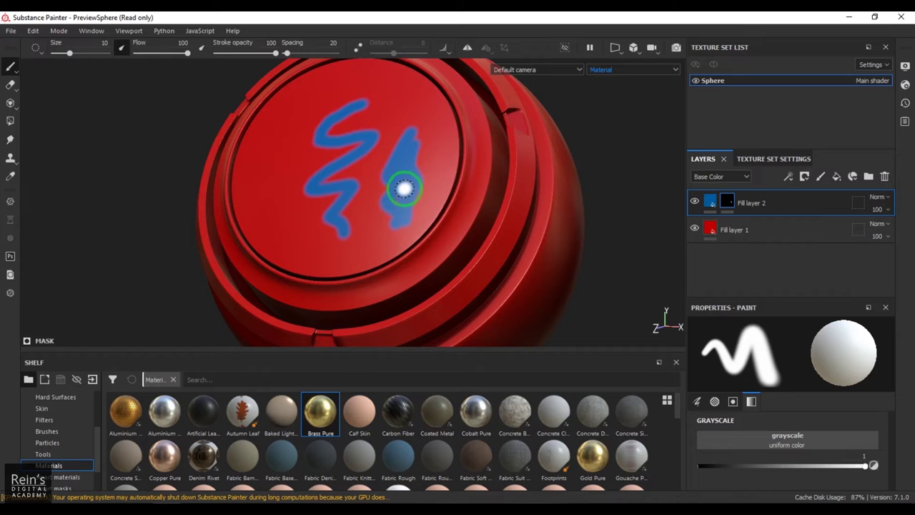
{"action": "mouse_move", "coordinate": [374, 210]}
{"action": "left_mouse_down", "text": "alt"}
{"action": "mouse_move", "coordinate": [389, 221]}
{"action": "mouse_move", "coordinate": [374, 211]}
{"action": "mouse_move", "coordinate": [398, 204]}
{"action": "mouse_move", "coordinate": [400, 212]}
{"action": "mouse_move", "coordinate": [374, 210]}
{"action": "mouse_move", "coordinate": [377, 194]}
{"action": "mouse_move", "coordinate": [355, 186]}
{"action": "left_mouse_up", "text": "alt"}
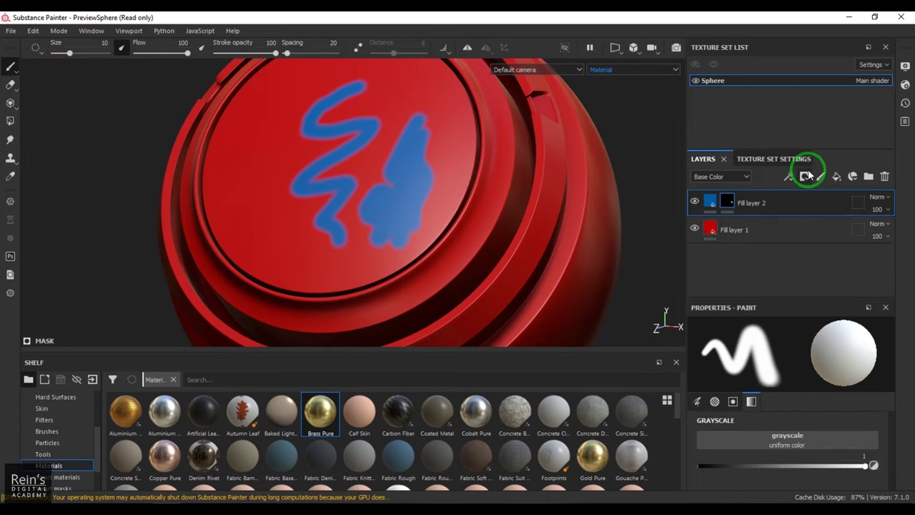
Remove the black mask from Fill layer 2 and replace it with a white mask
{"action": "left_click", "coordinate": [807, 176]}
{"action": "left_click", "coordinate": [729, 202]}
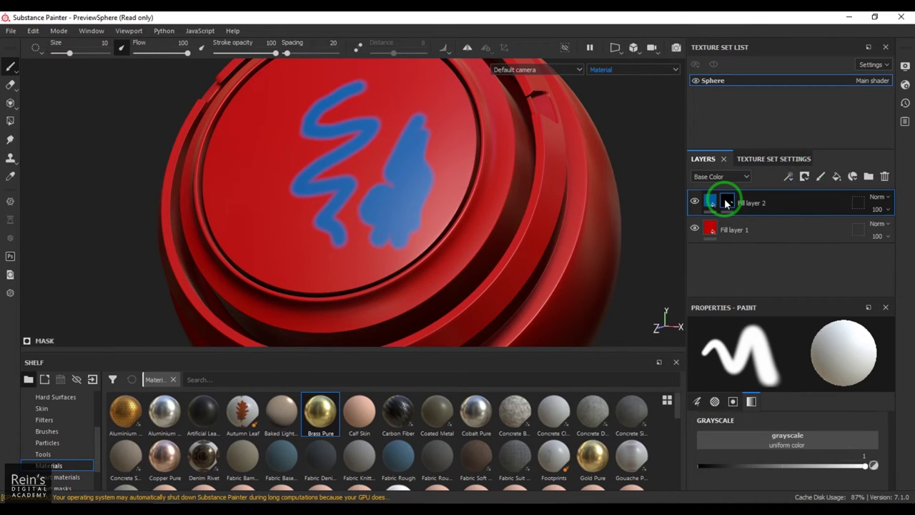
{"action": "right_click", "coordinate": [727, 204]}
{"action": "left_click", "coordinate": [789, 149]}
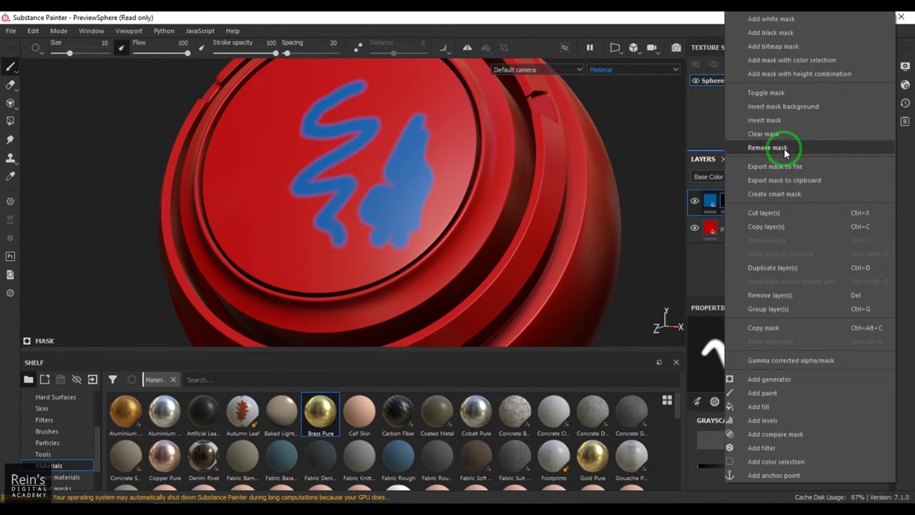
{"action": "left_click", "coordinate": [730, 209]}
{"action": "left_click", "coordinate": [804, 176]}
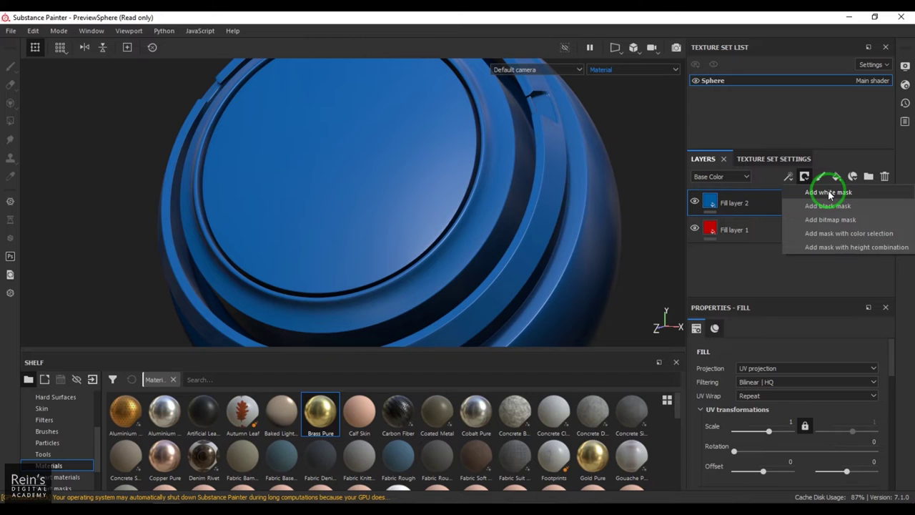
{"action": "left_click", "coordinate": [829, 193]}
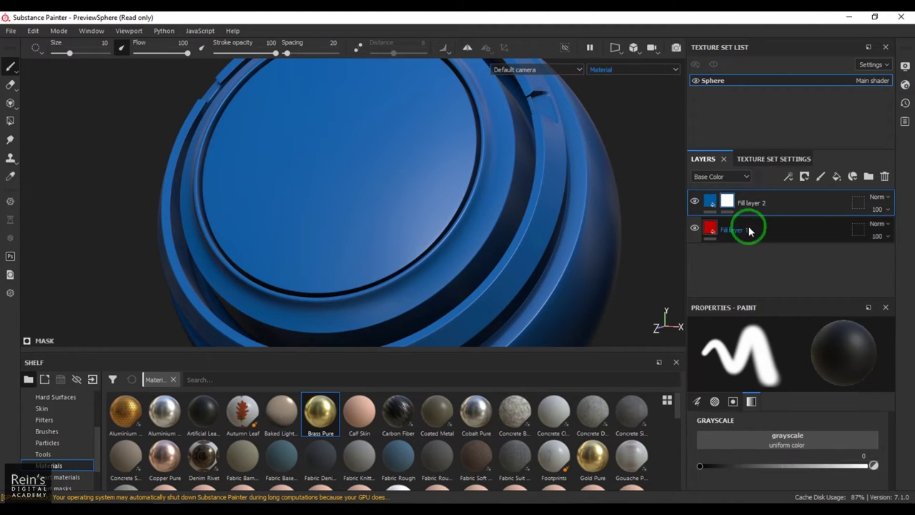
Add a fill effect to Fill layer 2's white mask and set its grayscale to 1
{"action": "left_click", "coordinate": [789, 178]}
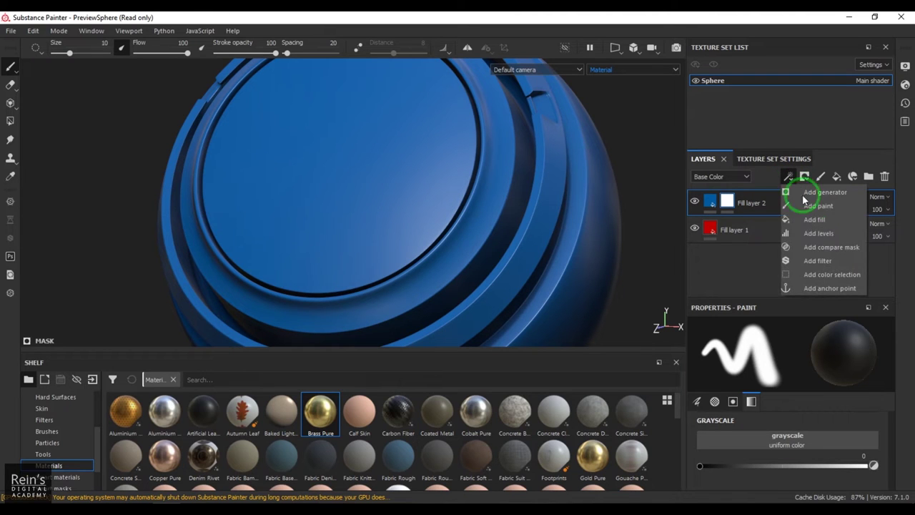
{"action": "left_click", "coordinate": [835, 220]}
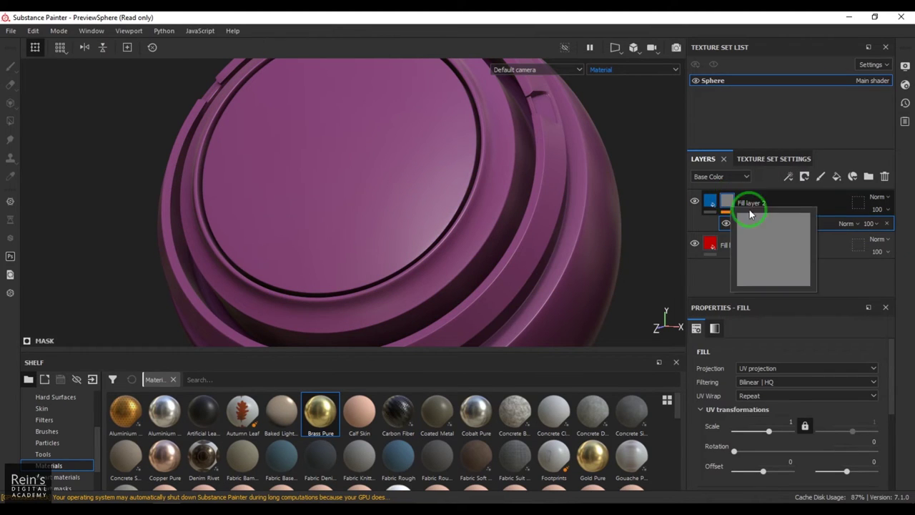
{"action": "left_click_drag", "start_coordinate": [892, 392], "coordinate": [896, 485]}
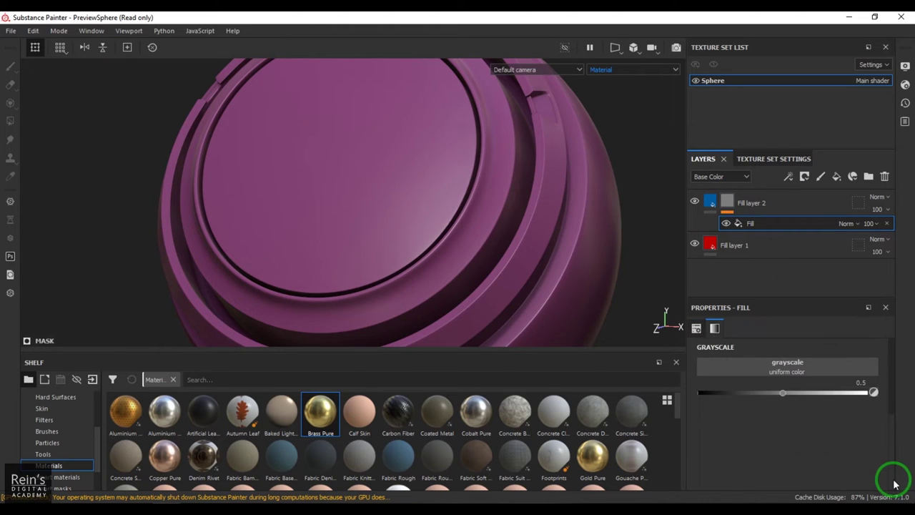
{"action": "left_click_drag", "start_coordinate": [803, 397], "coordinate": [914, 404]}
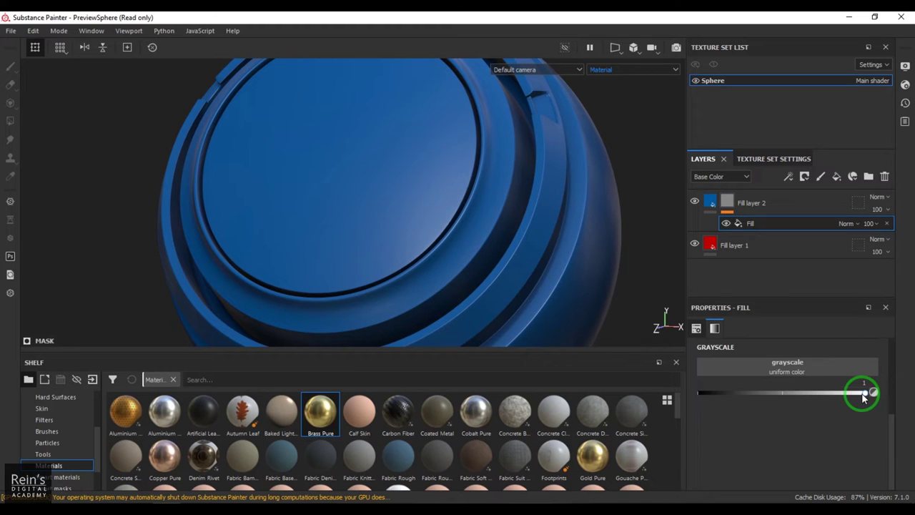
{"action": "left_click", "coordinate": [727, 203]}
{"action": "left_click_drag", "start_coordinate": [797, 392], "coordinate": [908, 397]}
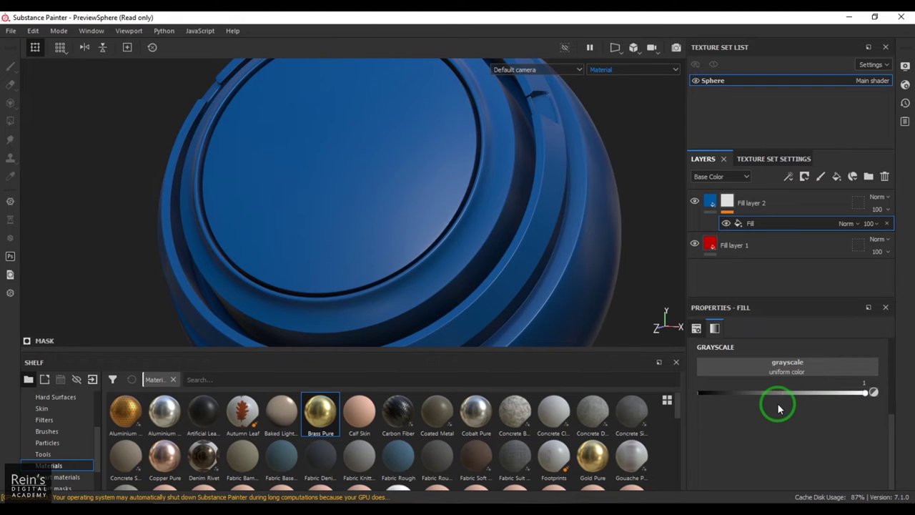
Search the grayscale resources for "grun" and assign Grunge Map 009 to the mask's fill effect
{"action": "left_click", "coordinate": [787, 365]}
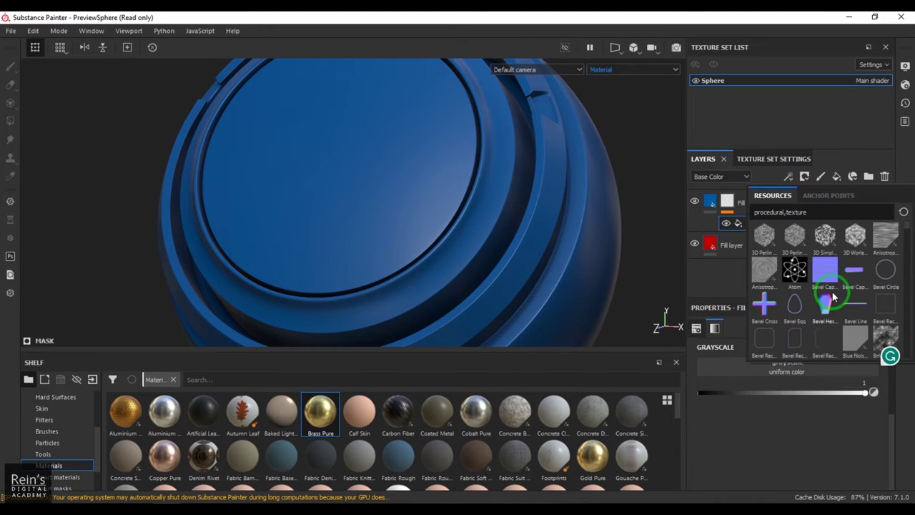
{"action": "scroll", "coordinate": [846, 314], "scroll_direction": "down", "scroll_amount": 3}
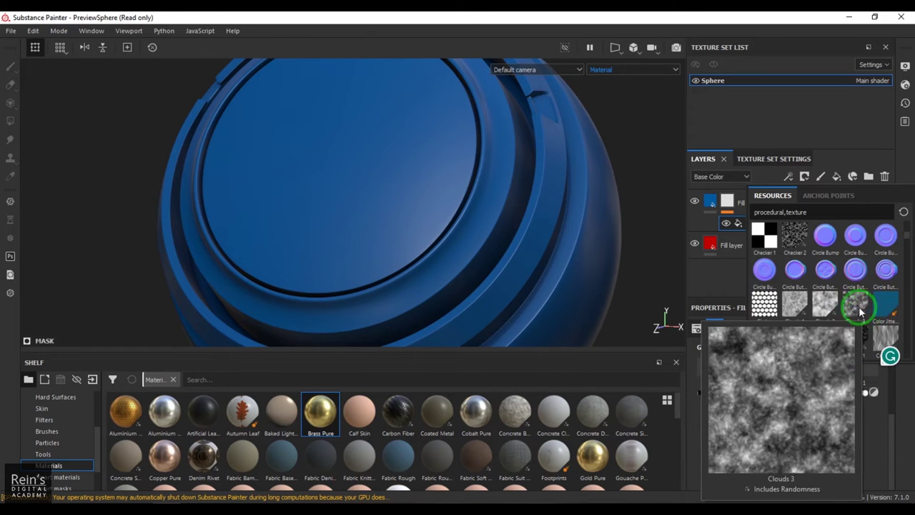
{"action": "mouse_move", "coordinate": [863, 293]}
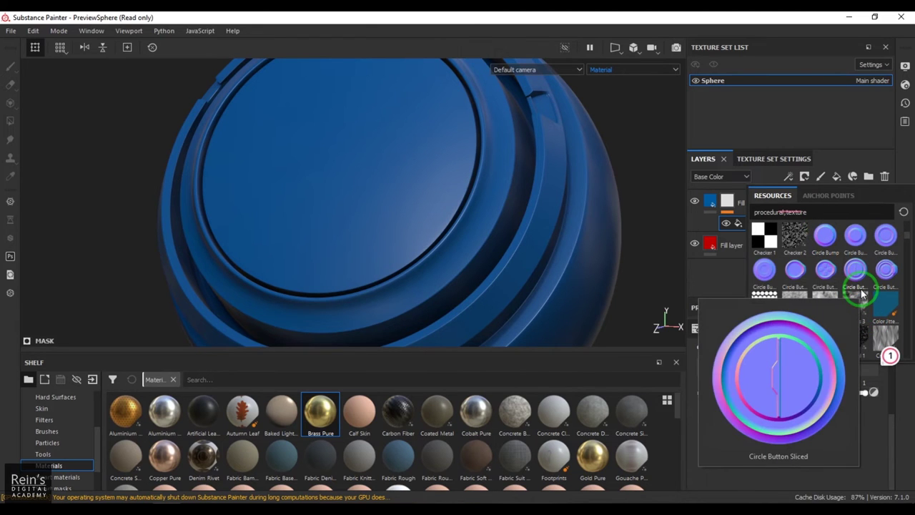
{"action": "type", "text": "run"}
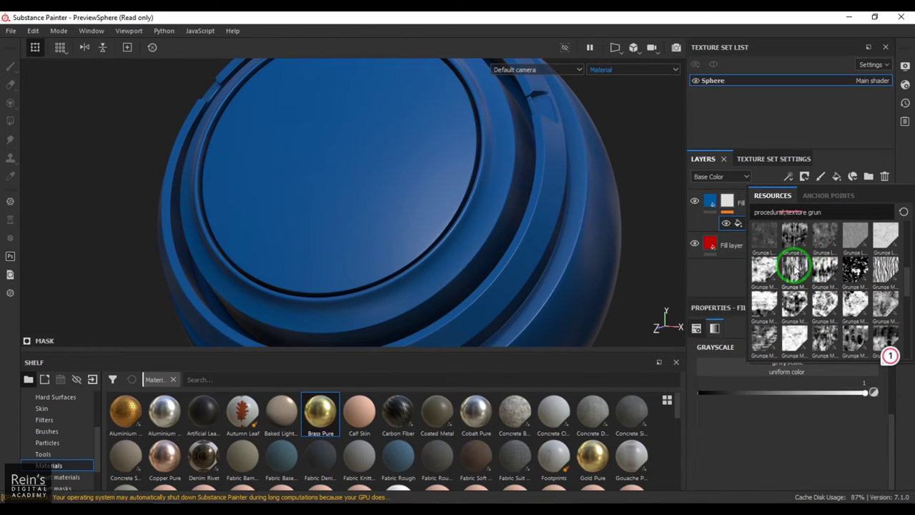
{"action": "mouse_move", "coordinate": [817, 269]}
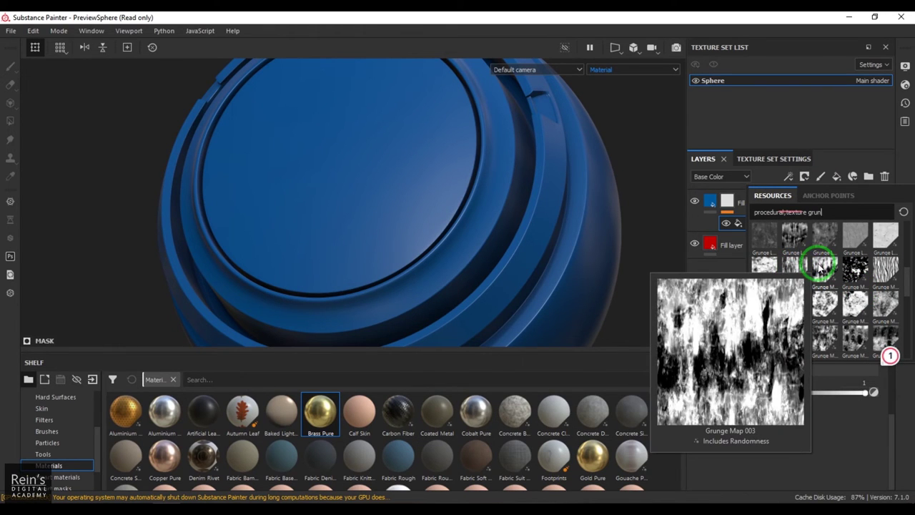
{"action": "mouse_move", "coordinate": [832, 309]}
{"action": "mouse_move", "coordinate": [858, 264]}
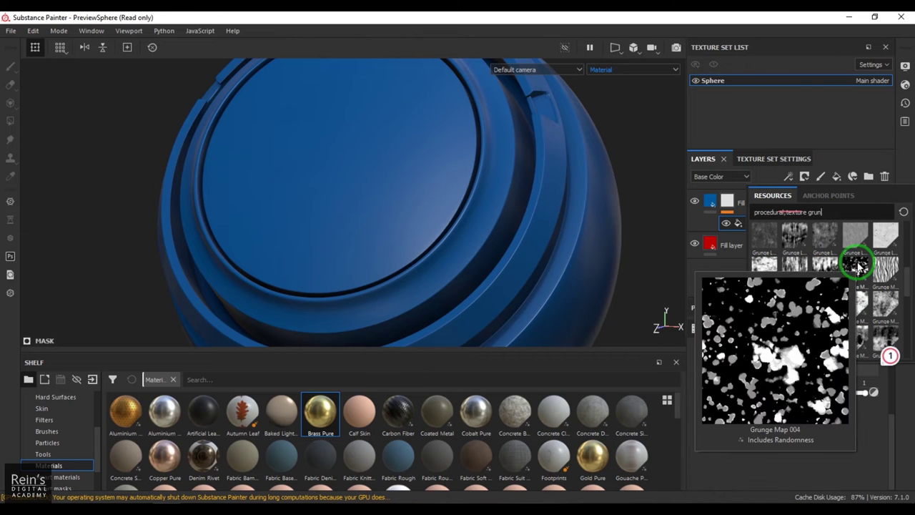
{"action": "left_click", "coordinate": [863, 301]}
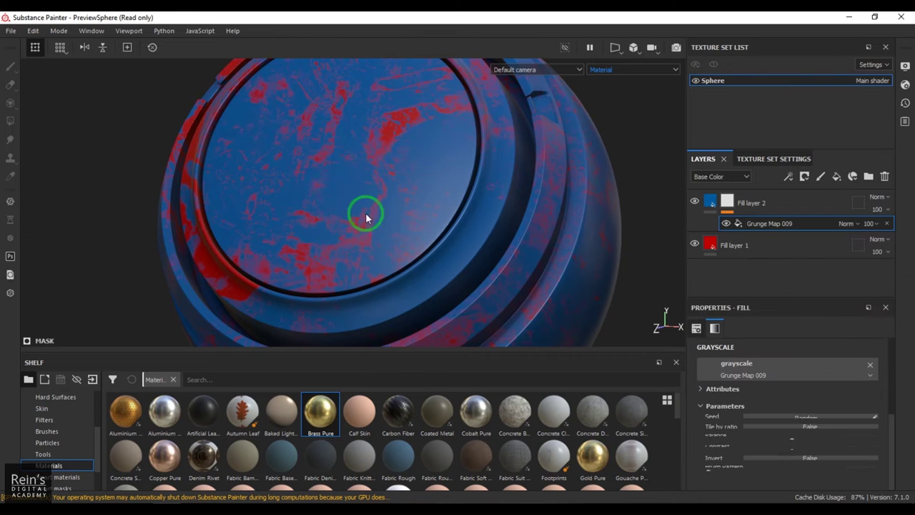
Set the Height of Fill layer 2's material to 0.0338
{"action": "left_click_drag", "start_coordinate": [370, 215], "coordinate": [458, 241], "text": "alt"}
{"action": "mouse_move", "coordinate": [458, 241]}
{"action": "middle_mouse_down", "text": "alt"}
{"action": "mouse_move", "coordinate": [491, 235]}
{"action": "mouse_move", "coordinate": [457, 225]}
{"action": "mouse_move", "coordinate": [469, 254]}
{"action": "middle_mouse_up", "text": "alt"}
{"action": "left_click_drag", "start_coordinate": [469, 255], "coordinate": [456, 222], "text": "alt"}
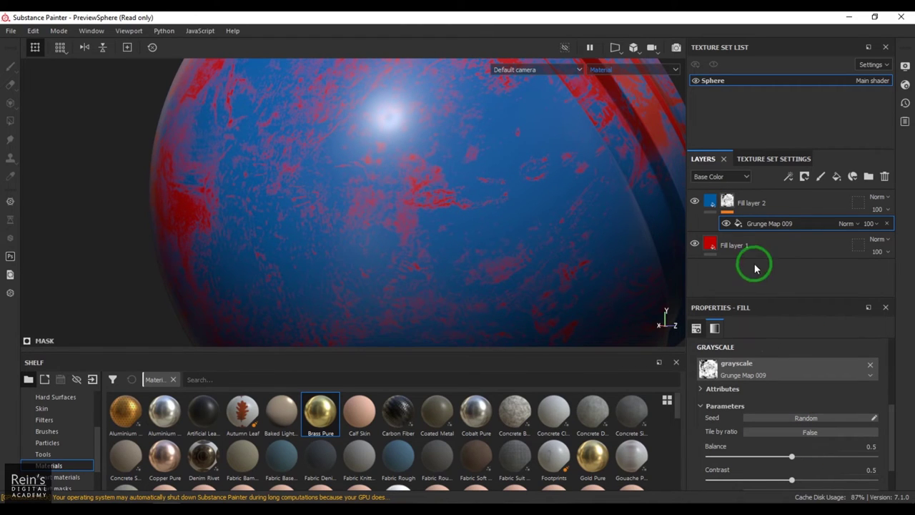
{"action": "left_click", "coordinate": [710, 203]}
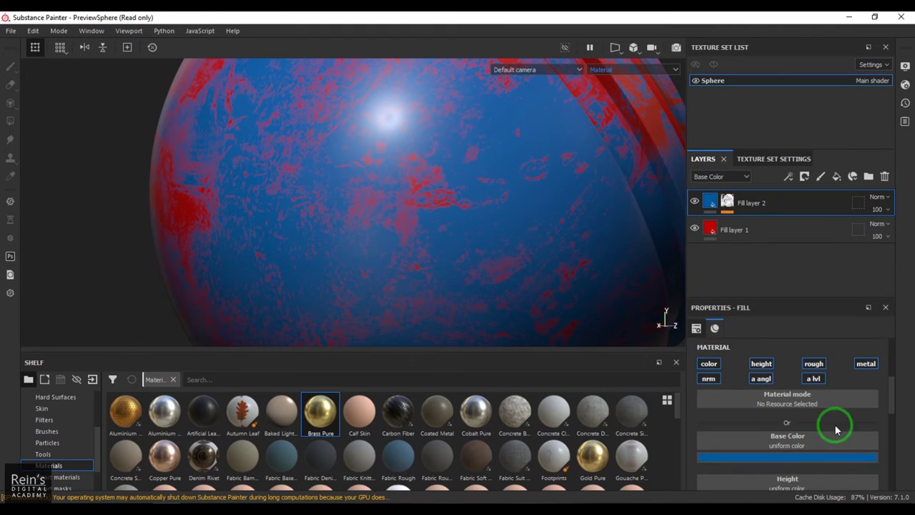
{"action": "left_click_drag", "start_coordinate": [888, 404], "coordinate": [891, 425]}
{"action": "left_click", "coordinate": [787, 384]}
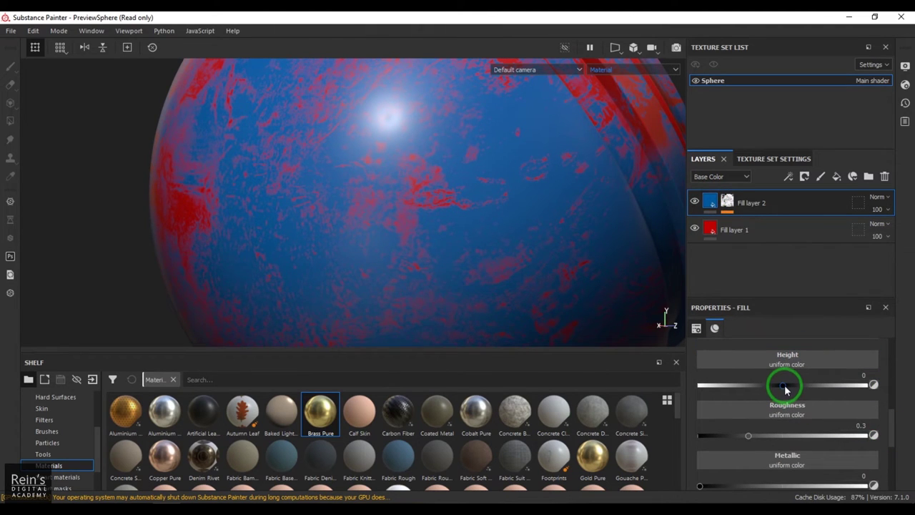
{"action": "mouse_move", "coordinate": [415, 237]}
{"action": "left_mouse_down", "text": "alt"}
{"action": "mouse_move", "coordinate": [450, 227]}
{"action": "mouse_move", "coordinate": [440, 207]}
{"action": "mouse_move", "coordinate": [397, 223]}
{"action": "mouse_move", "coordinate": [419, 231]}
{"action": "mouse_move", "coordinate": [208, 188]}
{"action": "mouse_move", "coordinate": [551, 213]}
{"action": "mouse_move", "coordinate": [413, 226]}
{"action": "mouse_move", "coordinate": [475, 227]}
{"action": "mouse_move", "coordinate": [403, 238]}
{"action": "mouse_move", "coordinate": [476, 245]}
{"action": "mouse_move", "coordinate": [344, 221]}
{"action": "mouse_move", "coordinate": [293, 227]}
{"action": "mouse_move", "coordinate": [310, 215]}
{"action": "mouse_move", "coordinate": [405, 239]}
{"action": "left_mouse_up", "text": "alt"}
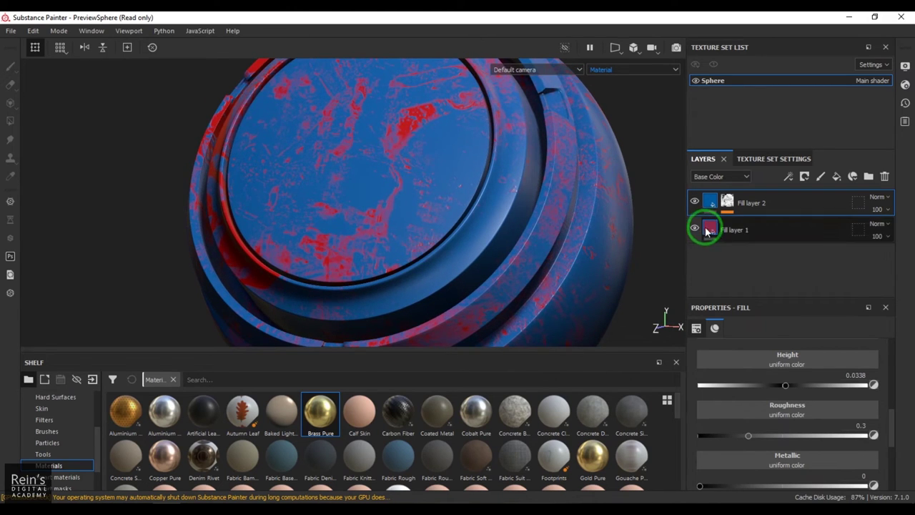
Change Fill layer 1's base color to blue with RGB values 0.029, 0.215, 0.530 and view the sphere
{"action": "left_click", "coordinate": [706, 230]}
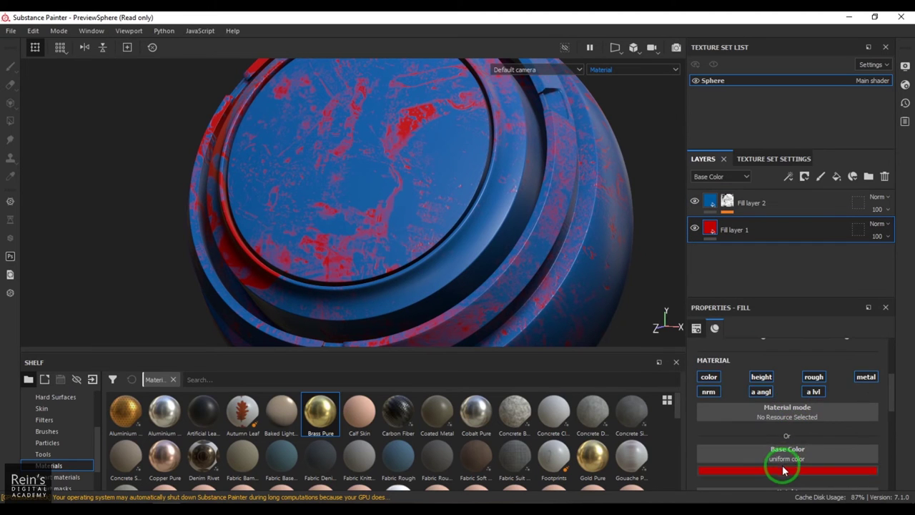
{"action": "left_click", "coordinate": [784, 470]}
{"action": "left_click_drag", "start_coordinate": [855, 388], "coordinate": [821, 370]}
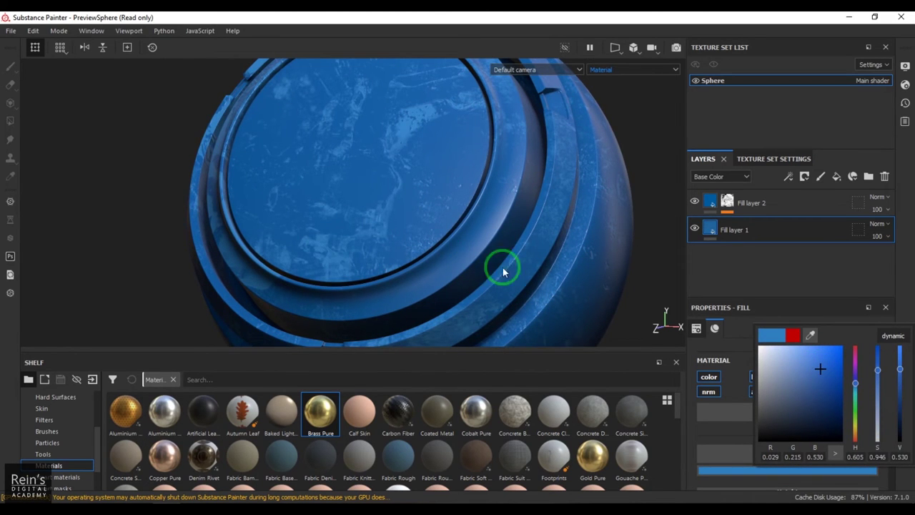
{"action": "left_click", "coordinate": [370, 223]}
{"action": "scroll", "coordinate": [370, 222], "scroll_direction": "down", "scroll_amount": 3}
{"action": "left_click_drag", "start_coordinate": [369, 222], "coordinate": [428, 294], "text": "alt"}
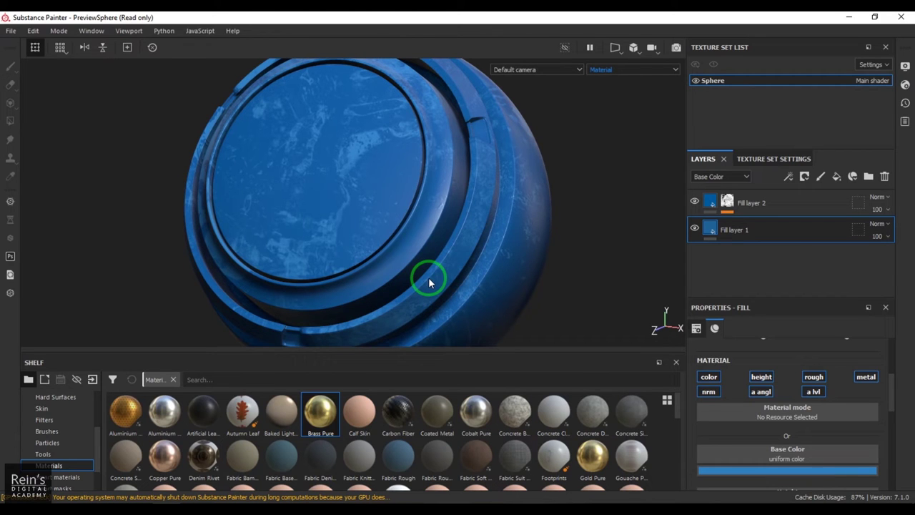
{"action": "left_click_drag", "start_coordinate": [429, 277], "coordinate": [419, 213], "text": "alt"}
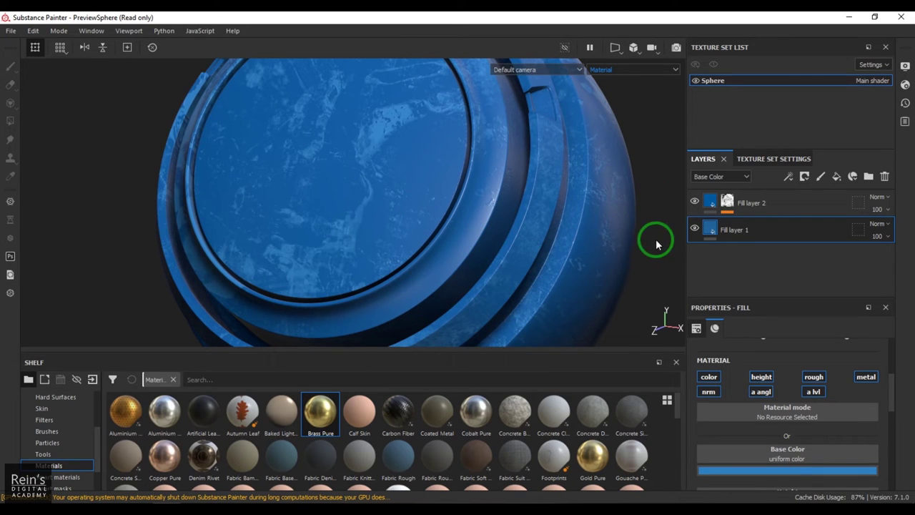
Add a second fill effect to Fill layer 2's mask, search the grayscale resources for "scra" and assign Grunge Scratches Rough
{"action": "left_click", "coordinate": [727, 201]}
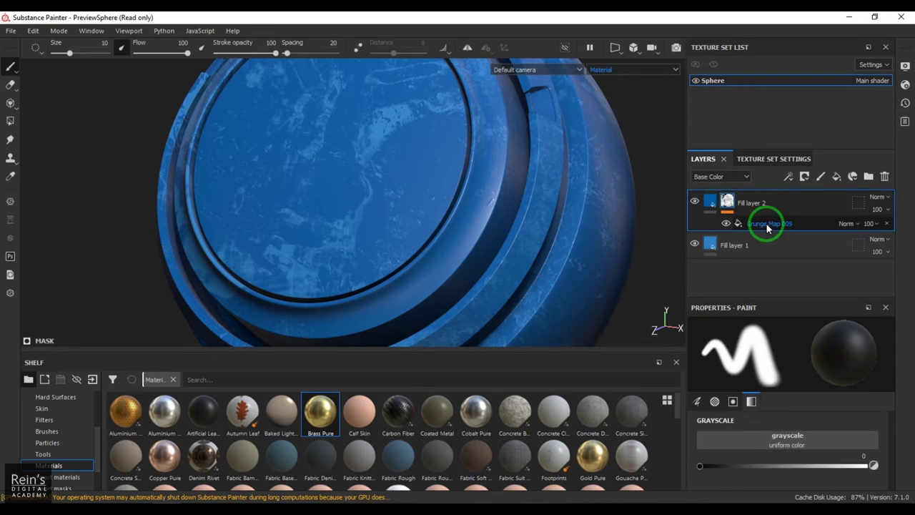
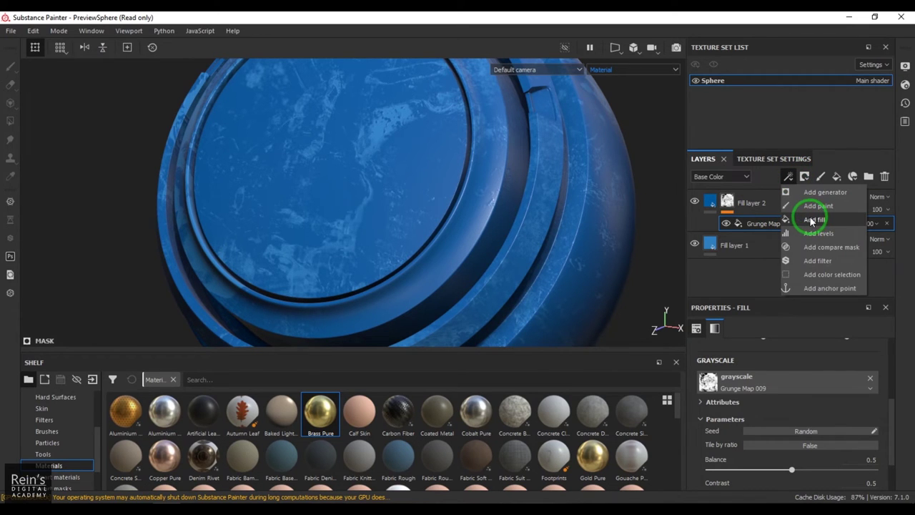
{"action": "left_click", "coordinate": [812, 222]}
{"action": "left_click", "coordinate": [796, 379]}
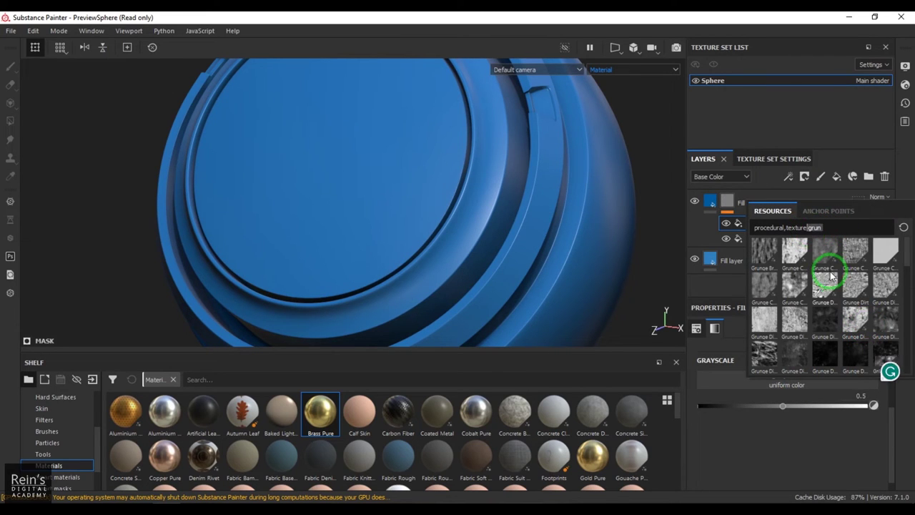
{"action": "type", "text": "scra"}
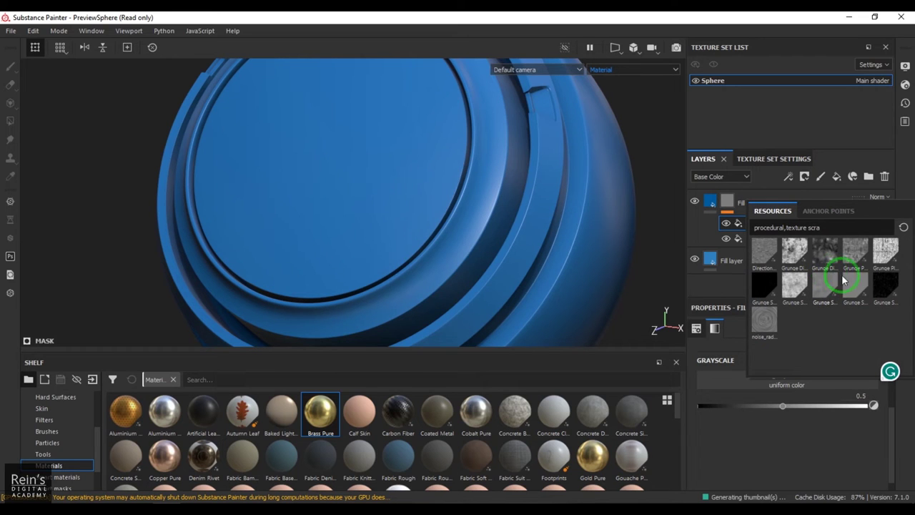
{"action": "mouse_move", "coordinate": [884, 289]}
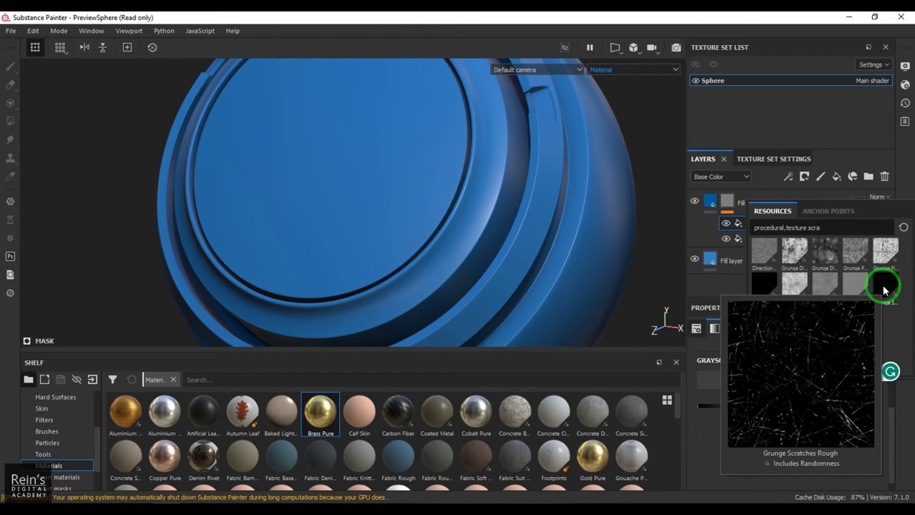
{"action": "left_click", "coordinate": [881, 293]}
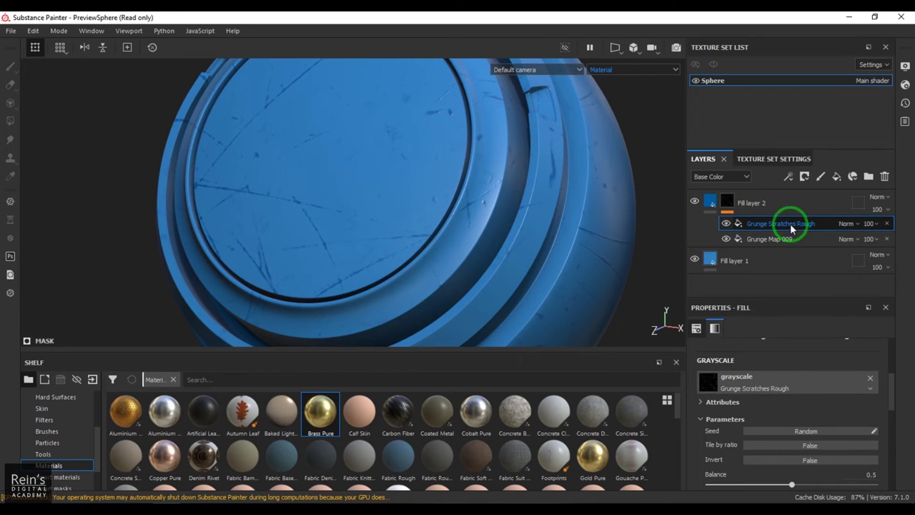
Examine Fill layer 2's mask on the sphere with the Grunge Scratches Rough effect hidden and shown
{"action": "left_click", "coordinate": [848, 223]}
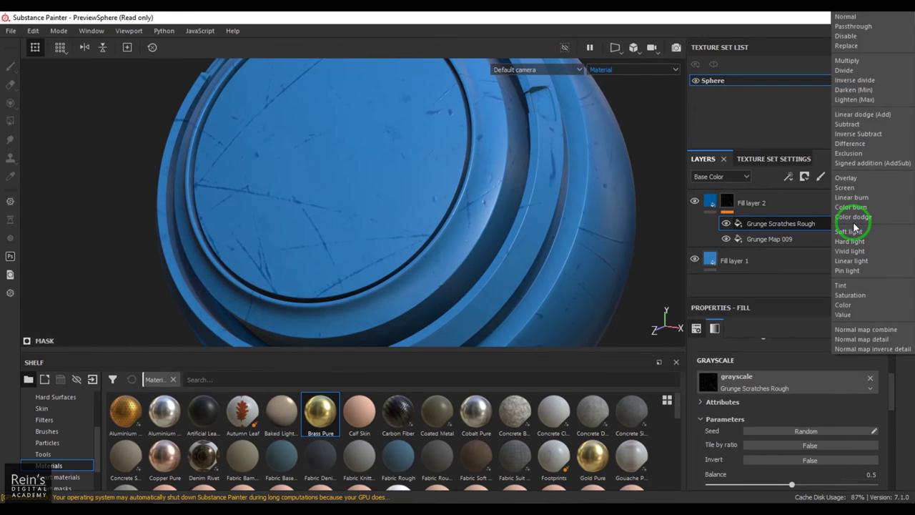
{"action": "left_click", "coordinate": [452, 16]}
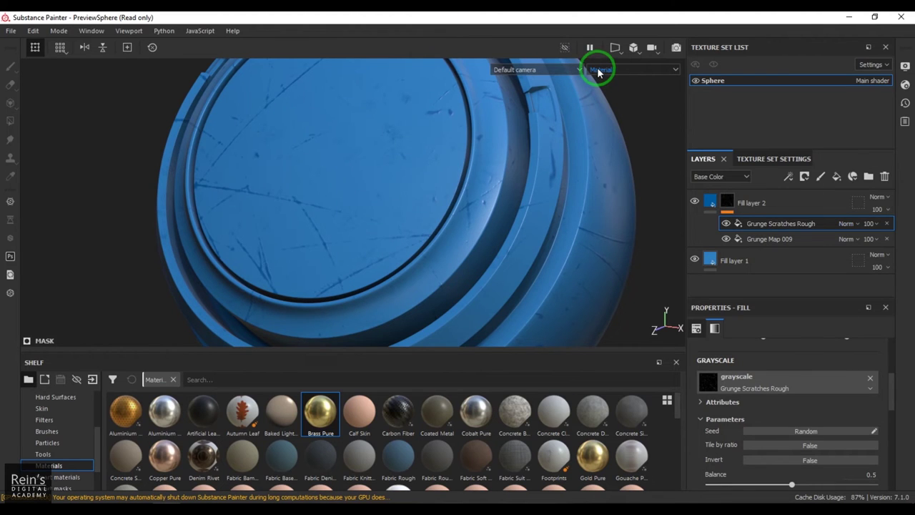
{"action": "left_click", "coordinate": [727, 202]}
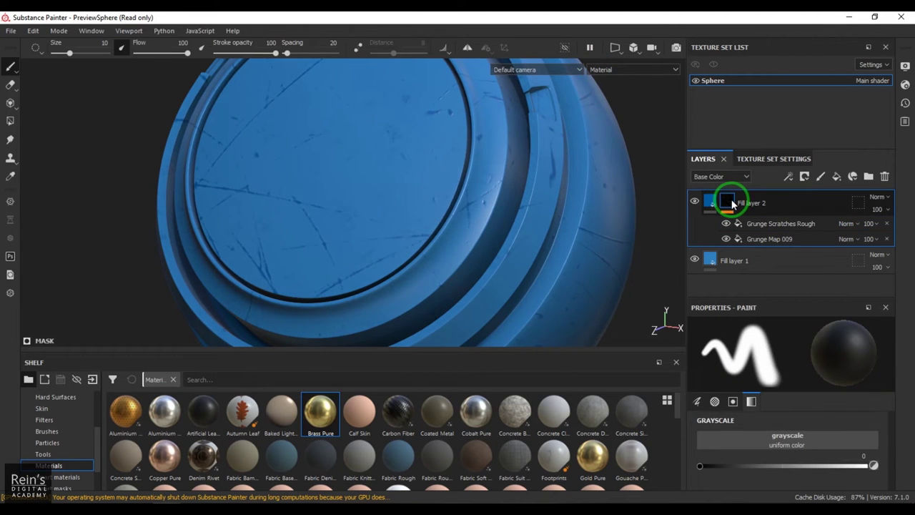
{"action": "left_click", "coordinate": [731, 204], "text": "alt"}
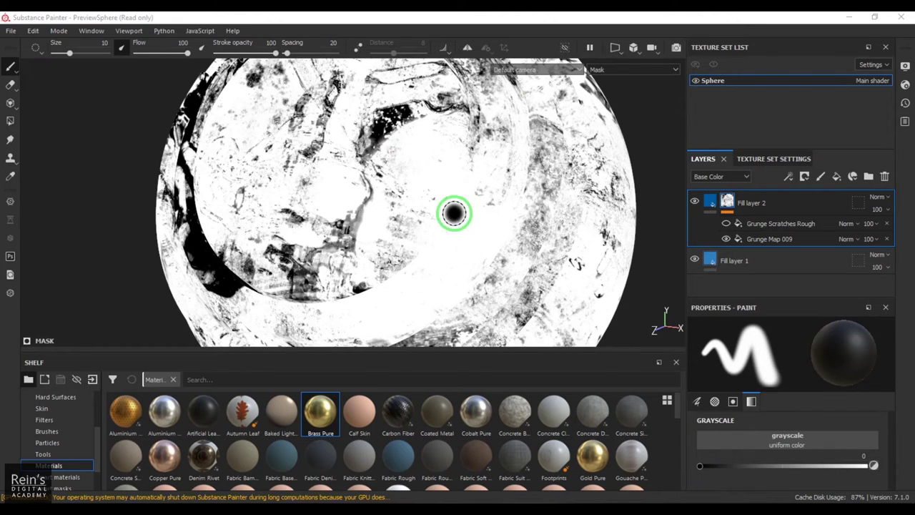
{"action": "left_click_drag", "start_coordinate": [465, 214], "coordinate": [439, 214], "text": "alt"}
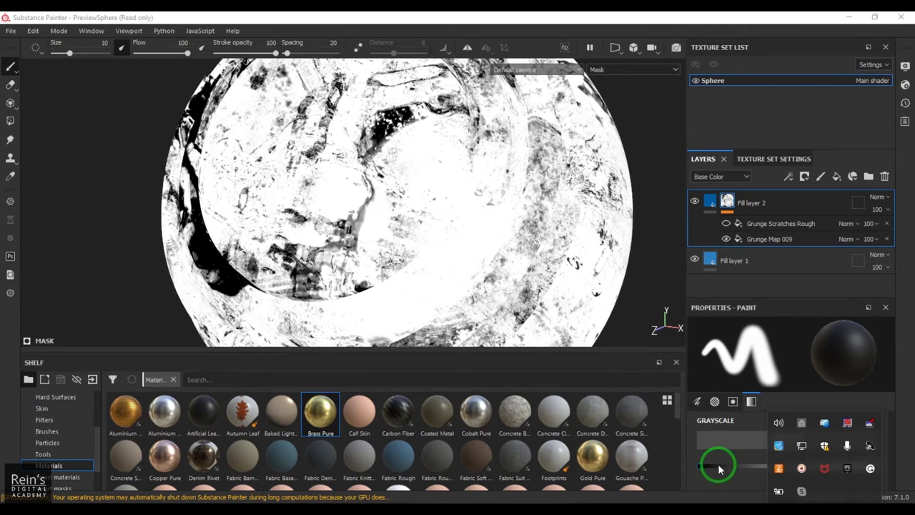
{"action": "left_click_drag", "start_coordinate": [505, 193], "coordinate": [572, 245], "text": "alt"}
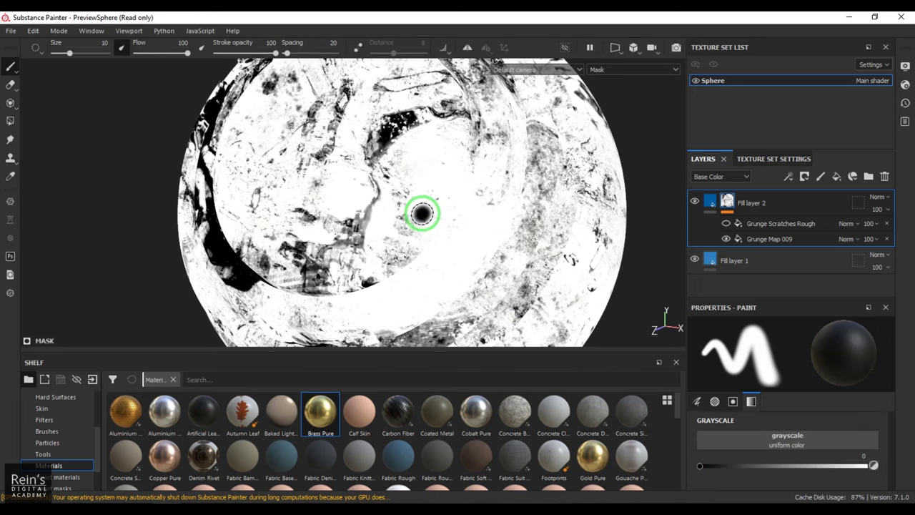
{"action": "scroll", "coordinate": [421, 194], "scroll_direction": "up", "scroll_amount": 2}
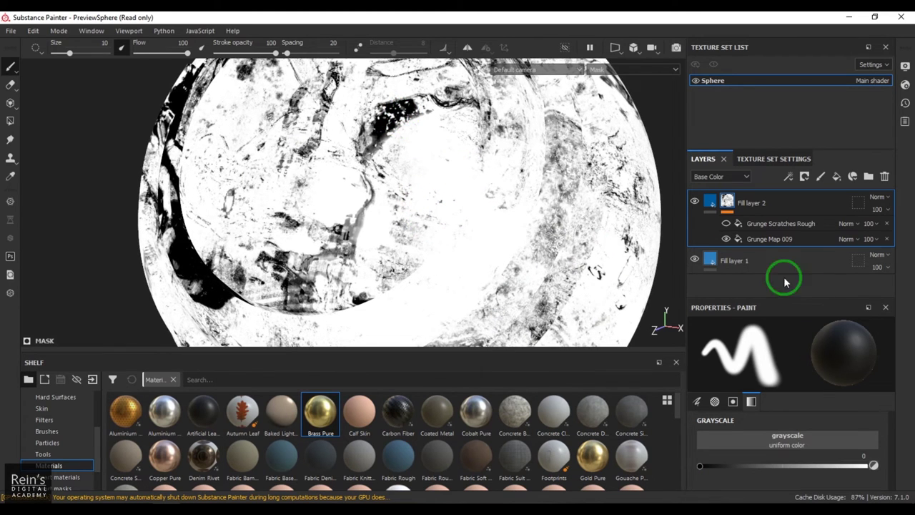
{"action": "left_click", "coordinate": [727, 224], "text": "alt"}
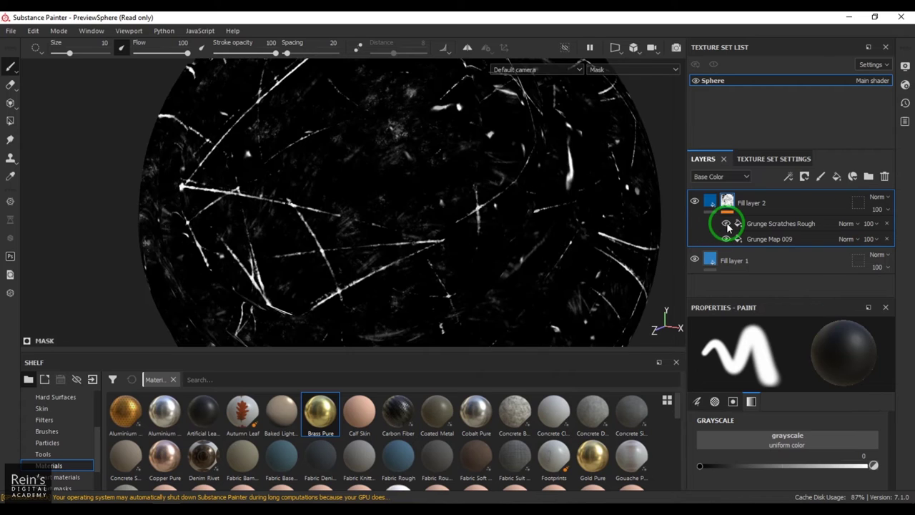
Set Invert to True on the Grunge Scratches Rough effect and its blend mode to Multiply, comparing the mask with and without it
{"action": "left_click", "coordinate": [780, 224]}
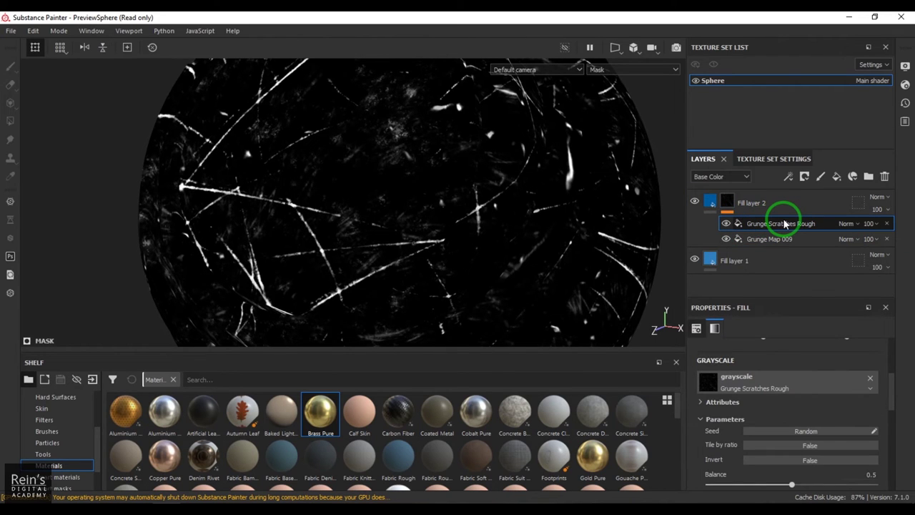
{"action": "left_click", "coordinate": [818, 460]}
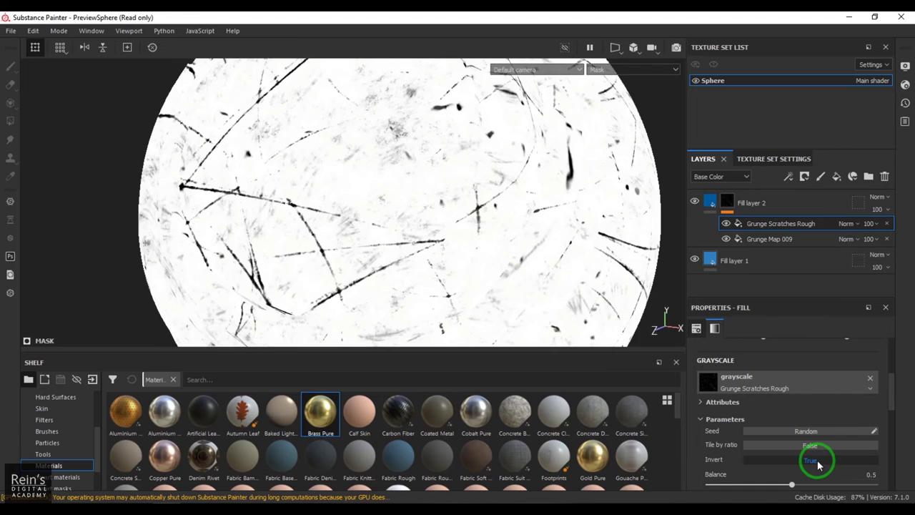
{"action": "left_click", "coordinate": [846, 223]}
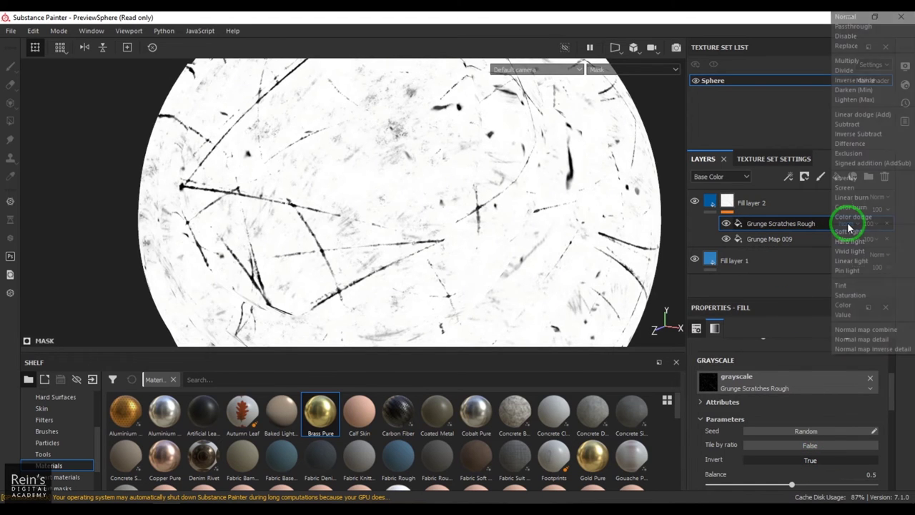
{"action": "left_click", "coordinate": [848, 61]}
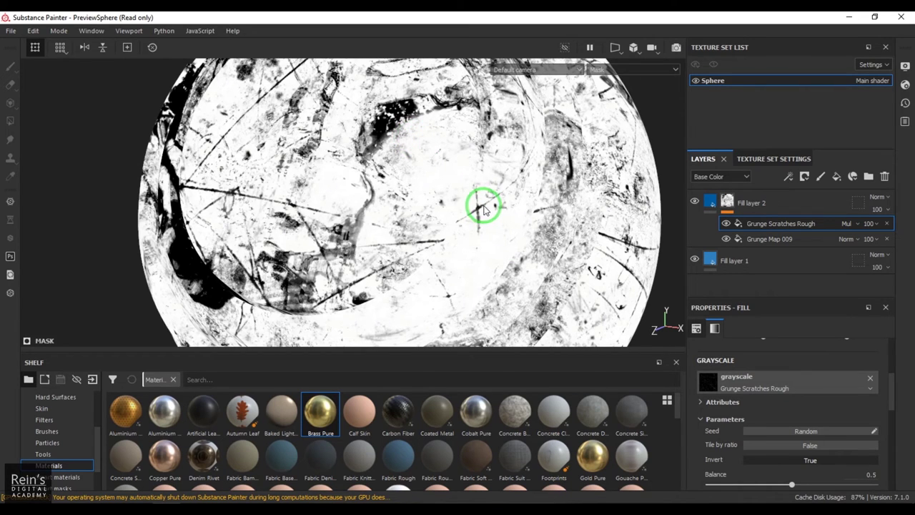
{"action": "left_click", "coordinate": [726, 224]}
{"action": "left_click", "coordinate": [726, 224]}
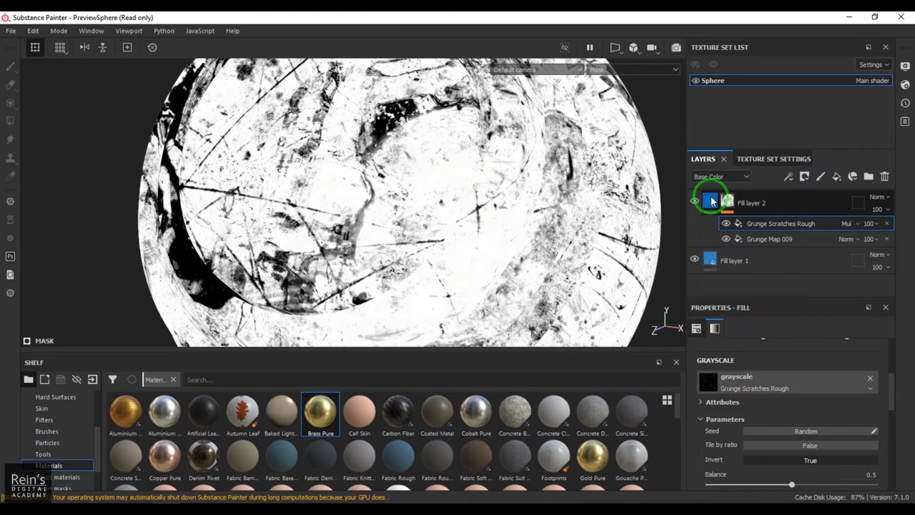
Return to the material view and add a paint effect above the grunge fills in Fill layer 2's mask
{"action": "left_click", "coordinate": [712, 201]}
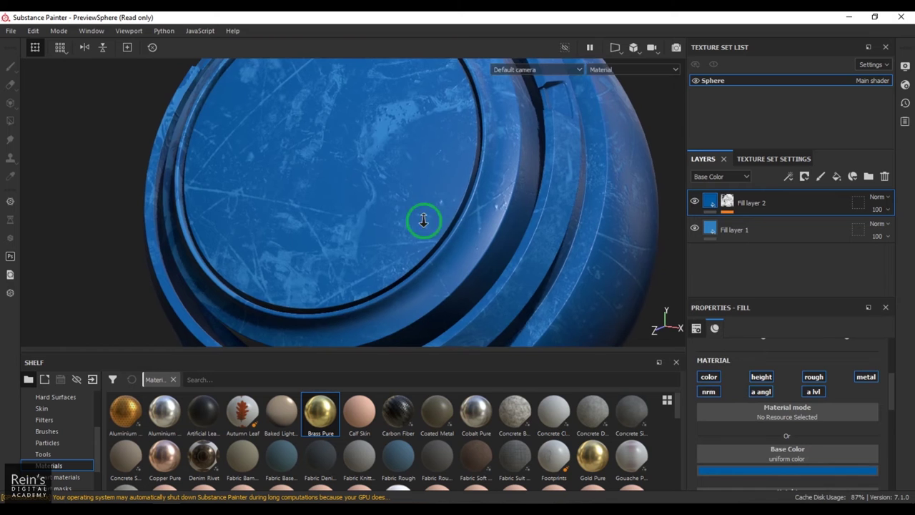
{"action": "left_click", "coordinate": [727, 202]}
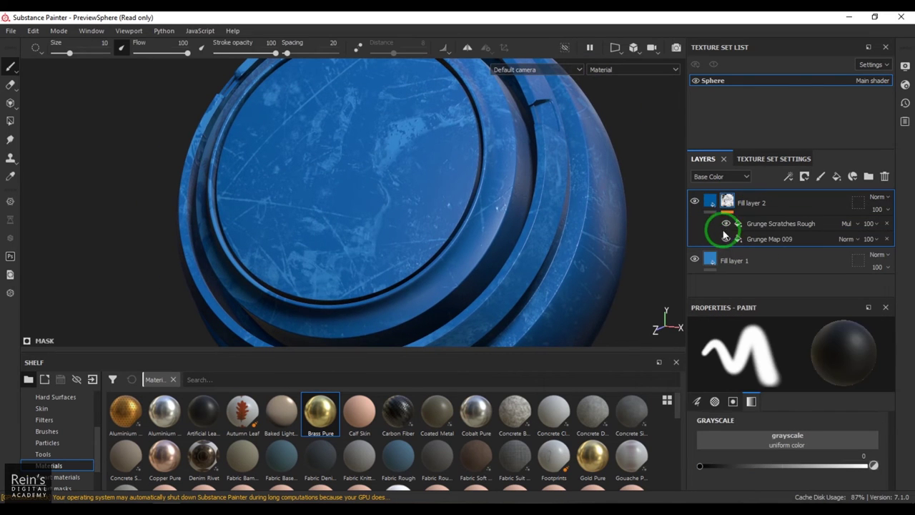
{"action": "left_click_drag", "start_coordinate": [634, 234], "coordinate": [586, 236], "text": "alt"}
{"action": "double_click", "coordinate": [768, 224]}
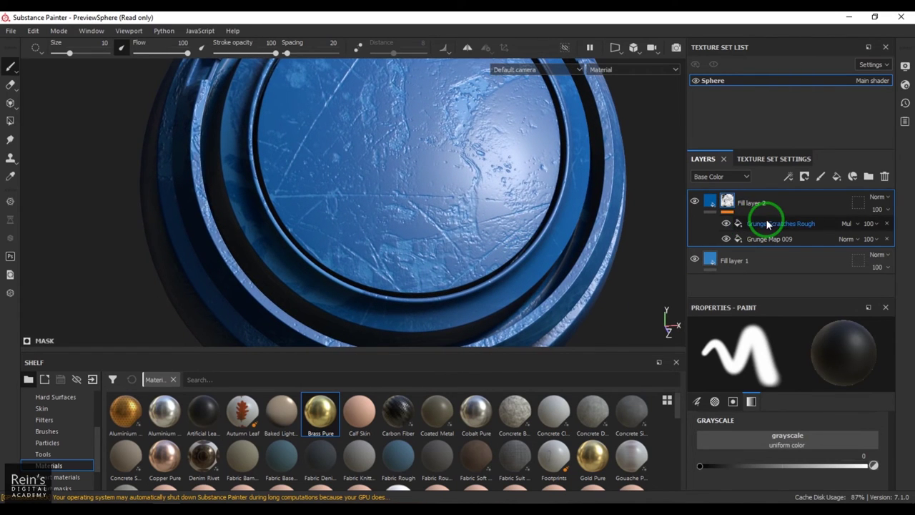
{"action": "left_click", "coordinate": [722, 202]}
{"action": "left_click", "coordinate": [789, 177]}
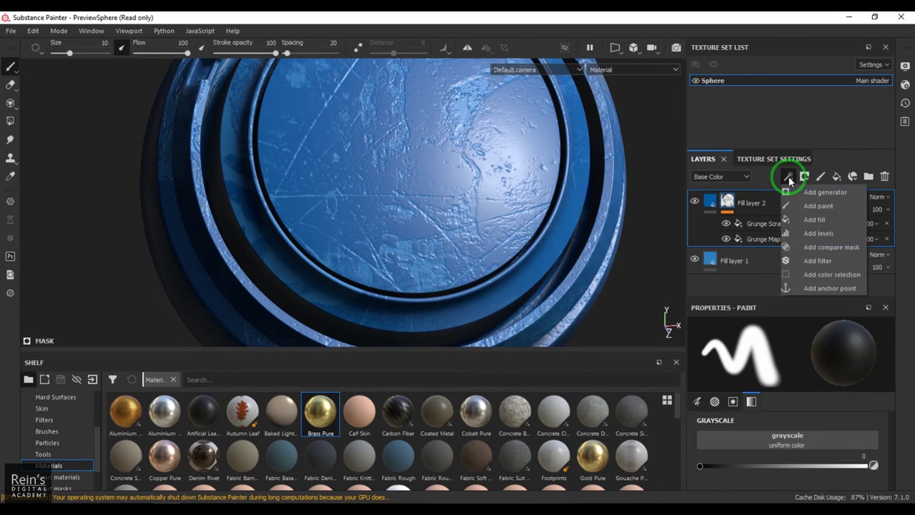
{"action": "left_click", "coordinate": [828, 206]}
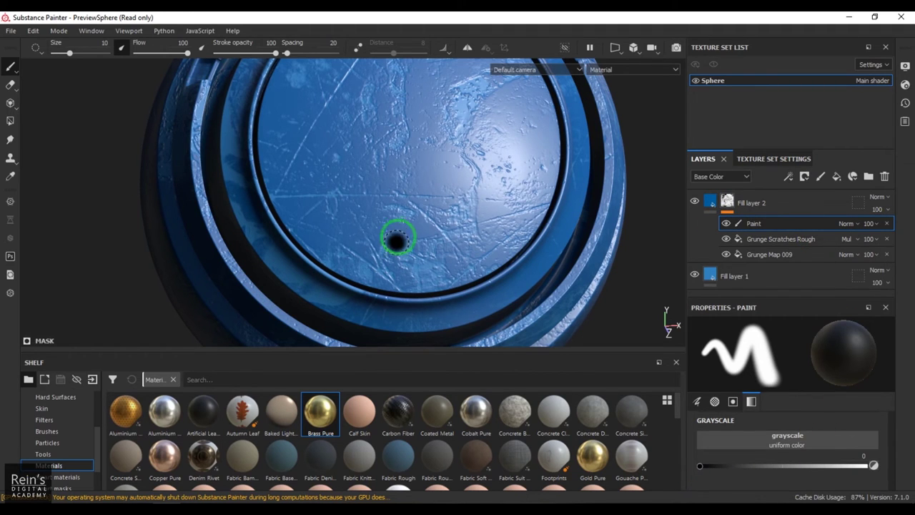
Browse the shelf's alphas and assign a streaky brush paper alpha to the paint brush
{"action": "scroll", "coordinate": [61, 433], "scroll_direction": "down", "scroll_amount": 1}
{"action": "scroll", "coordinate": [61, 435], "scroll_direction": "up", "scroll_amount": 1}
{"action": "scroll", "coordinate": [62, 435], "scroll_direction": "down", "scroll_amount": 1}
{"action": "scroll", "coordinate": [61, 435], "scroll_direction": "up", "scroll_amount": 1}
{"action": "scroll", "coordinate": [62, 435], "scroll_direction": "down", "scroll_amount": 1}
{"action": "scroll", "coordinate": [62, 458], "scroll_direction": "up", "scroll_amount": 3}
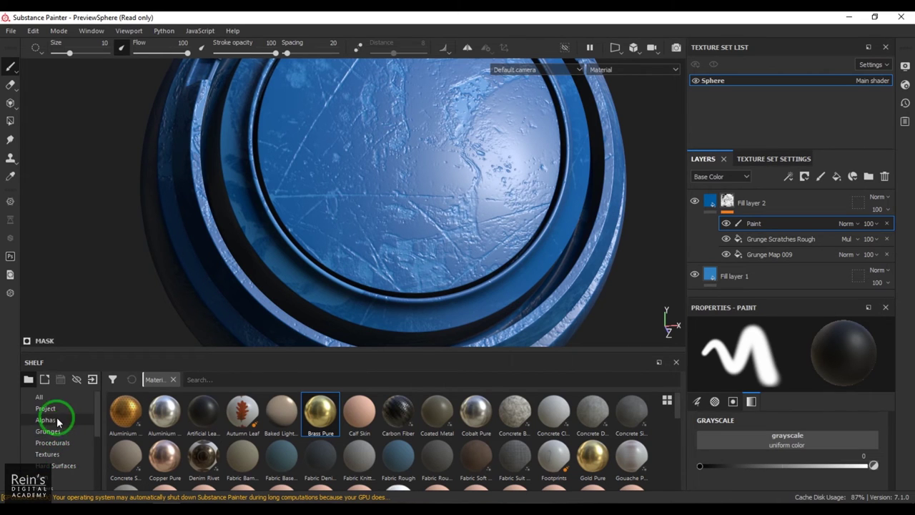
{"action": "left_click", "coordinate": [46, 420]}
{"action": "scroll", "coordinate": [507, 461], "scroll_direction": "down", "scroll_amount": 5}
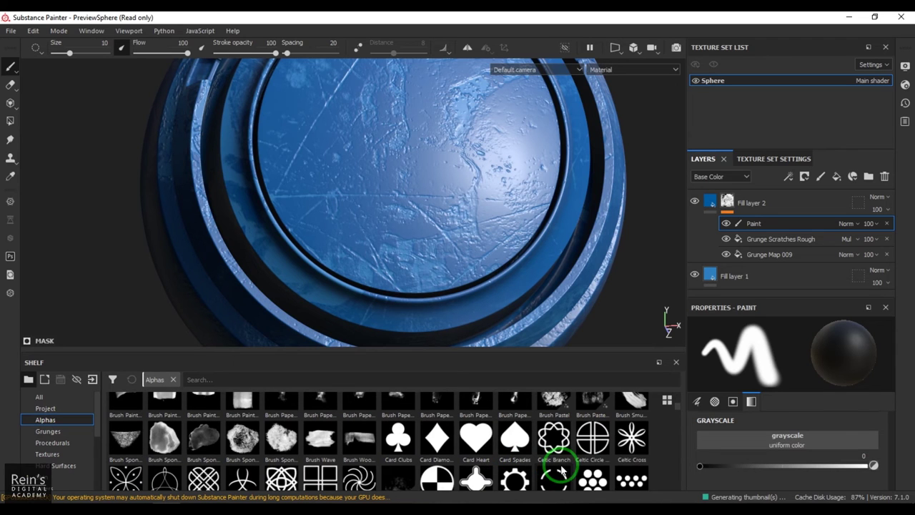
{"action": "scroll", "coordinate": [679, 408], "scroll_direction": "up", "scroll_amount": 5}
{"action": "scroll", "coordinate": [679, 409], "scroll_direction": "down", "scroll_amount": 2}
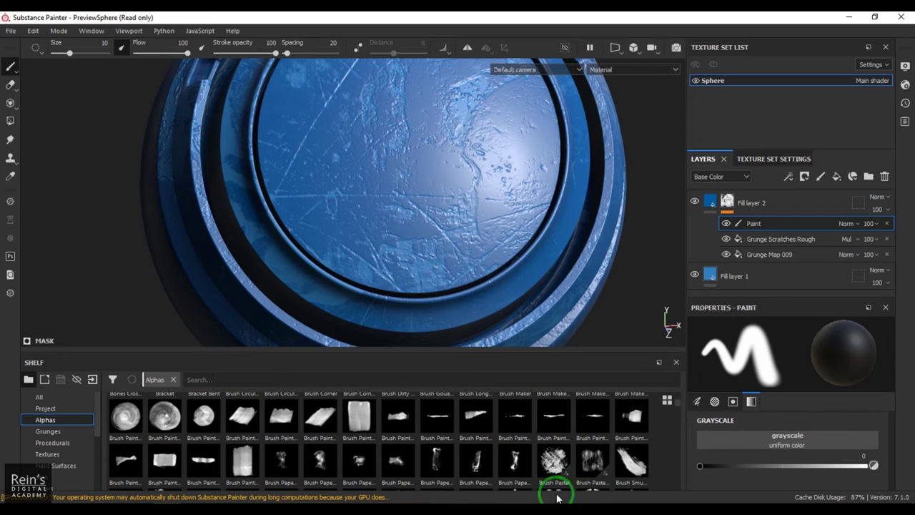
{"action": "left_click", "coordinate": [478, 468]}
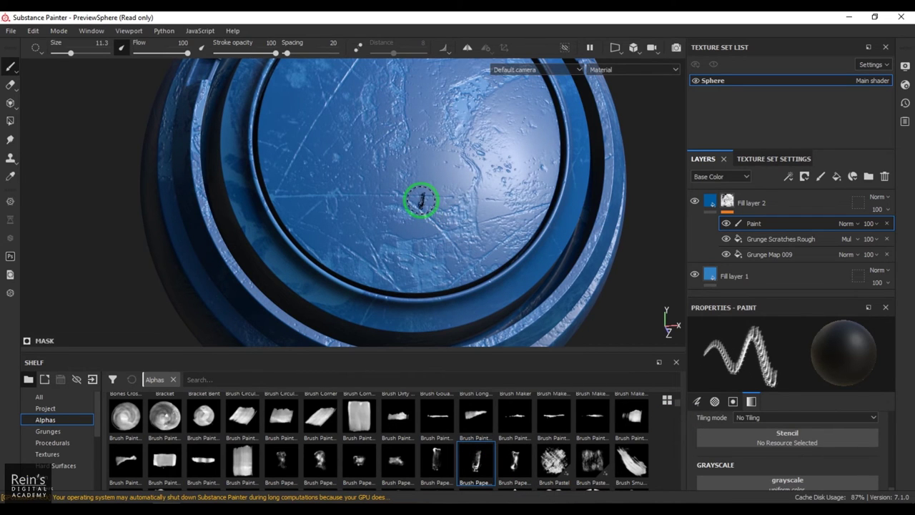
Enlarge the brush to size 76.64, stamp worn streaks onto the sphere's round face, and select Fill layer 2's mask
{"action": "right_click_drag", "start_coordinate": [419, 205], "coordinate": [421, 187], "text": "ctrl"}
{"action": "mouse_move", "coordinate": [547, 241]}
{"action": "left_mouse_down", "text": "alt"}
{"action": "mouse_move", "coordinate": [484, 250]}
{"action": "mouse_move", "coordinate": [484, 225]}
{"action": "mouse_move", "coordinate": [394, 239]}
{"action": "left_mouse_up", "text": "alt"}
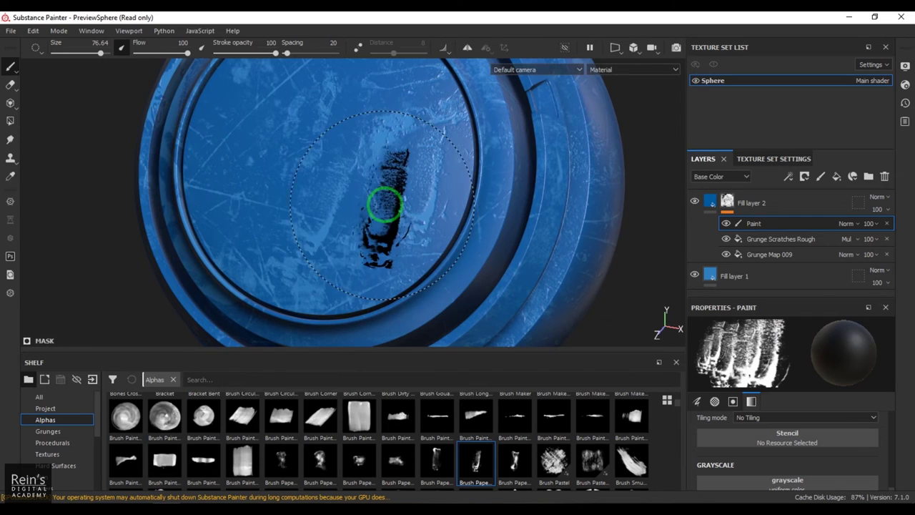
{"action": "mouse_move", "coordinate": [457, 210]}
{"action": "left_mouse_down", "text": "alt"}
{"action": "mouse_move", "coordinate": [370, 188]}
{"action": "mouse_move", "coordinate": [548, 199]}
{"action": "mouse_move", "coordinate": [370, 194]}
{"action": "mouse_move", "coordinate": [532, 218]}
{"action": "mouse_move", "coordinate": [405, 250]}
{"action": "left_mouse_up", "text": "alt"}
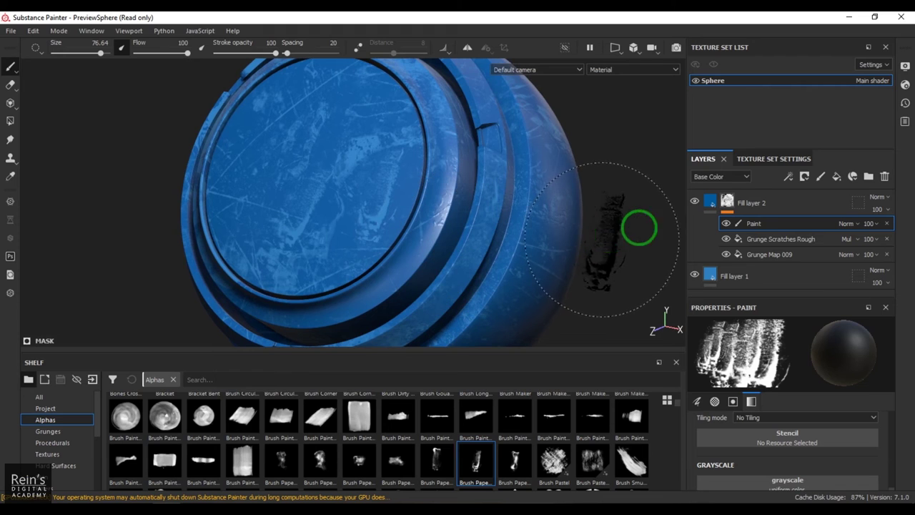
{"action": "left_click", "coordinate": [782, 205]}
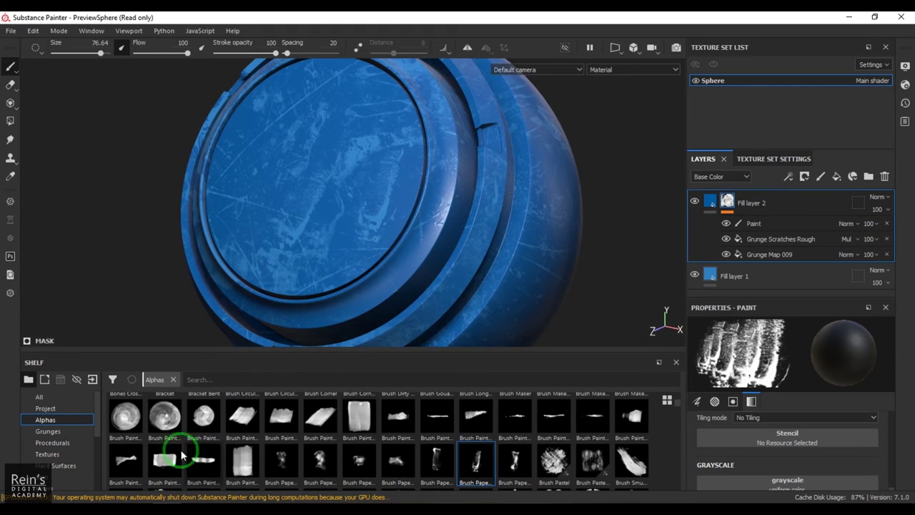
Browse the shelf's materials and apply Iron Raw Damaged to the sphere as a new layer above Fill layer 2
{"action": "scroll", "coordinate": [67, 465], "scroll_direction": "down", "scroll_amount": 3}
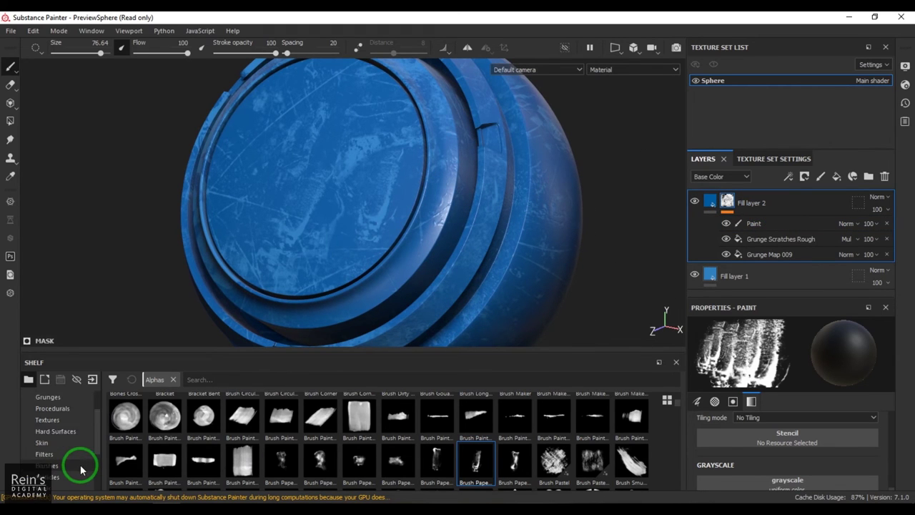
{"action": "left_click", "coordinate": [73, 471]}
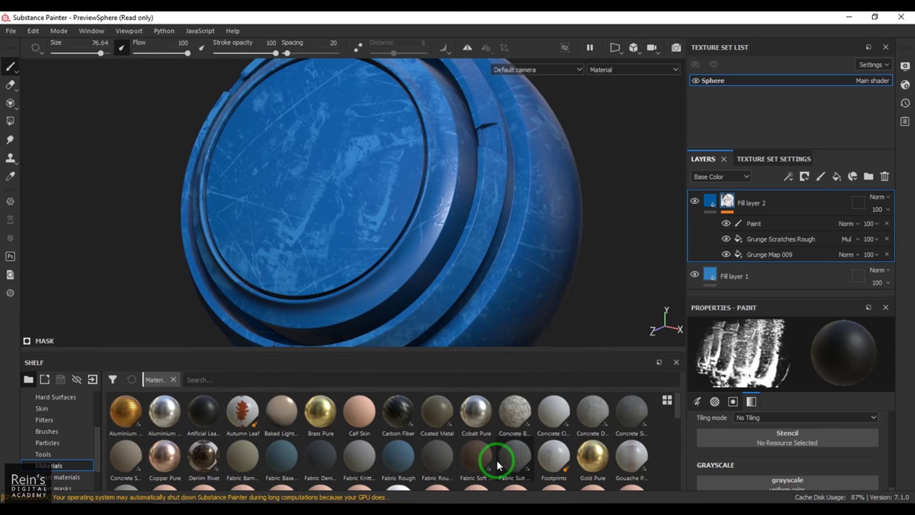
{"action": "scroll", "coordinate": [500, 465], "scroll_direction": "down", "scroll_amount": 5}
{"action": "scroll", "coordinate": [498, 466], "scroll_direction": "up", "scroll_amount": 2}
{"action": "scroll", "coordinate": [494, 466], "scroll_direction": "down", "scroll_amount": 2}
{"action": "scroll", "coordinate": [678, 461], "scroll_direction": "up", "scroll_amount": 1}
{"action": "left_click_drag", "start_coordinate": [165, 424], "coordinate": [329, 211]}
{"action": "left_click_drag", "start_coordinate": [373, 245], "coordinate": [386, 225], "text": "alt"}
Add a white mask to the Iron Raw Damaged layer
{"action": "left_click", "coordinate": [806, 175]}
{"action": "left_click", "coordinate": [815, 192]}
{"action": "left_click", "coordinate": [779, 204]}
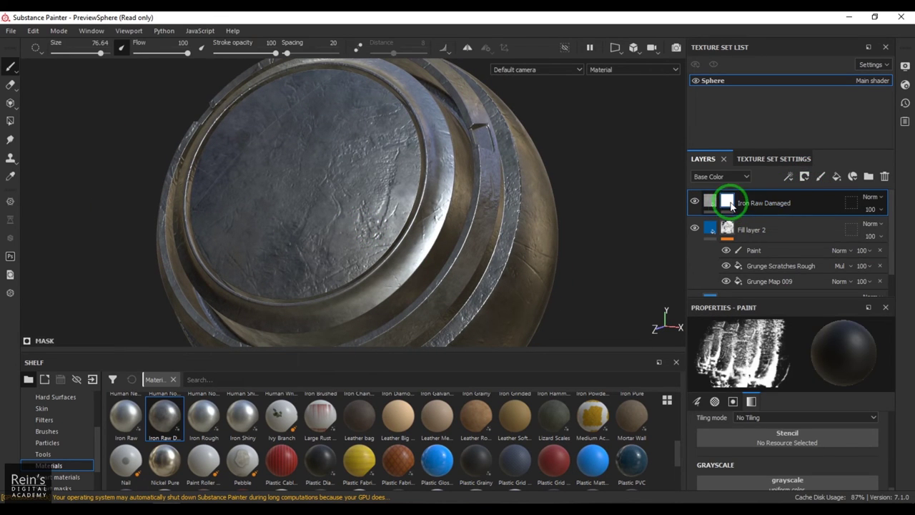
Add a Metal Edge Wear generator to the Iron Raw Damaged layer's mask and check the worn edges up close
{"action": "left_click", "coordinate": [789, 176]}
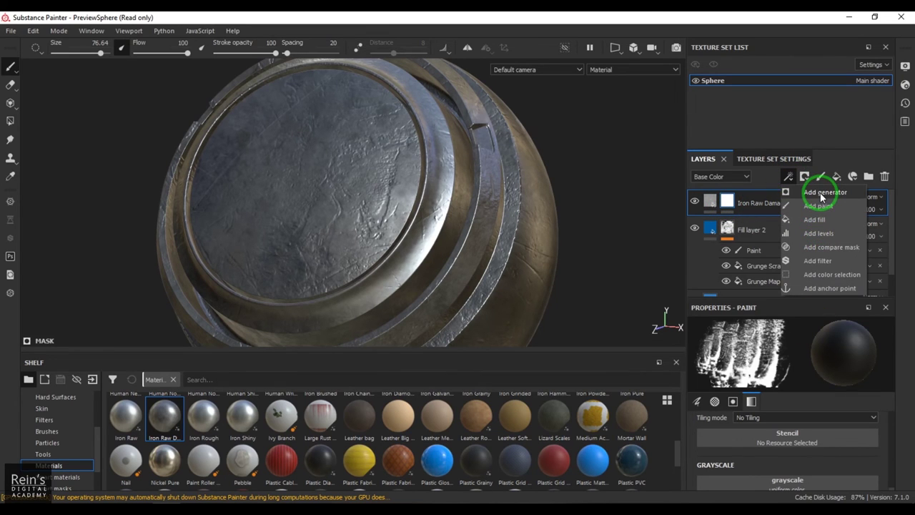
{"action": "left_click", "coordinate": [821, 195]}
{"action": "left_click", "coordinate": [797, 350]}
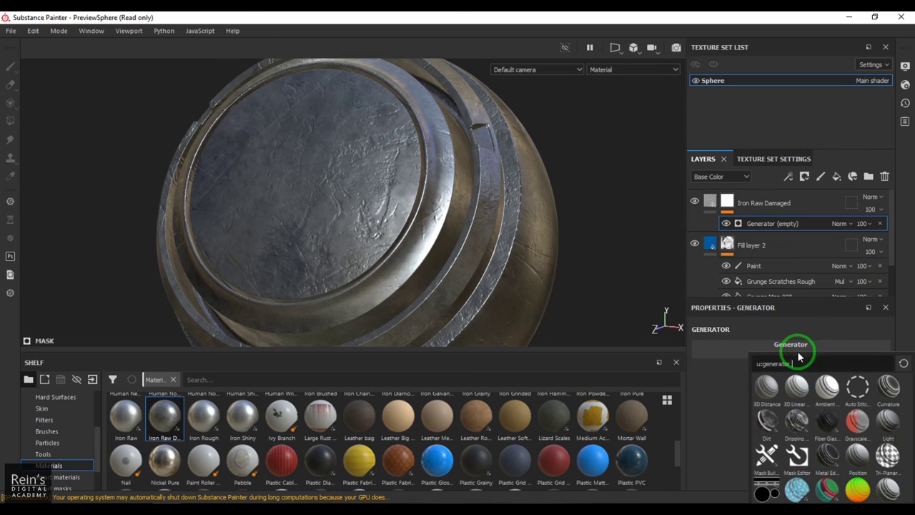
{"action": "mouse_move", "coordinate": [894, 394]}
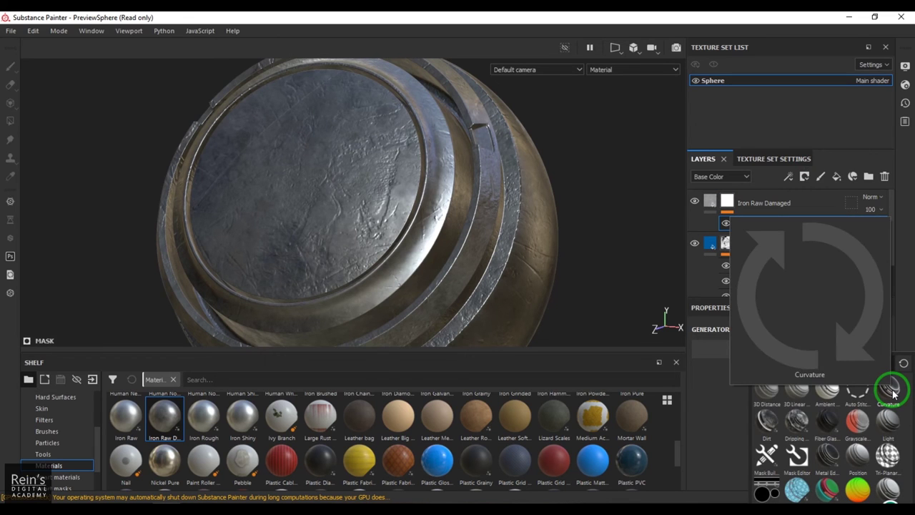
{"action": "left_click", "coordinate": [832, 457]}
{"action": "mouse_move", "coordinate": [429, 204]}
{"action": "left_mouse_down", "text": "alt"}
{"action": "mouse_move", "coordinate": [317, 219]}
{"action": "mouse_move", "coordinate": [611, 216]}
{"action": "mouse_move", "coordinate": [572, 241]}
{"action": "mouse_move", "coordinate": [379, 207]}
{"action": "mouse_move", "coordinate": [407, 194]}
{"action": "mouse_move", "coordinate": [418, 202]}
{"action": "left_mouse_up", "text": "alt"}
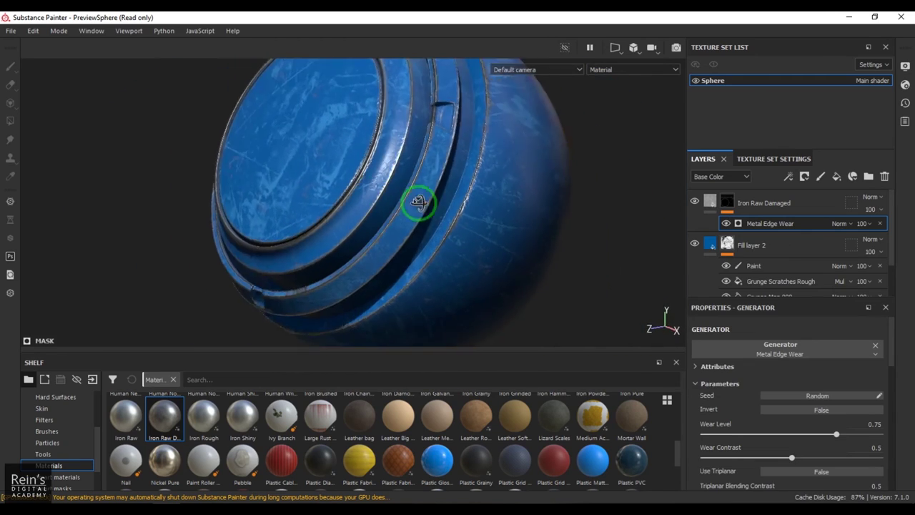
{"action": "scroll", "coordinate": [418, 202], "scroll_direction": "up", "scroll_amount": 5}
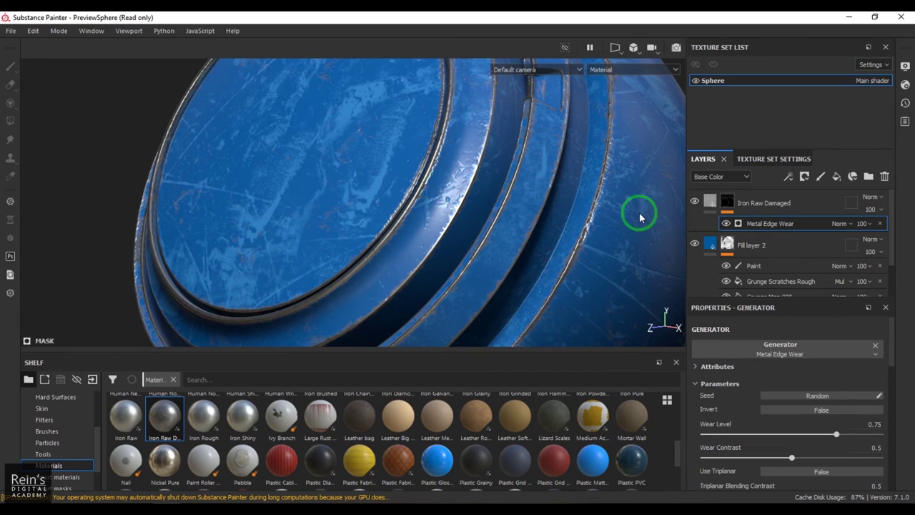
Show the Iron Raw Damaged mask alone and set the Metal Edge Wear generator's Wear Level to 0.83 and Wear Contrast to 0.45
{"action": "left_click", "coordinate": [727, 207], "text": "alt"}
{"action": "mouse_move", "coordinate": [623, 228]}
{"action": "left_mouse_down", "text": "alt"}
{"action": "mouse_move", "coordinate": [482, 243]}
{"action": "mouse_move", "coordinate": [334, 221]}
{"action": "mouse_move", "coordinate": [416, 210]}
{"action": "mouse_move", "coordinate": [369, 204]}
{"action": "left_mouse_up", "text": "alt"}
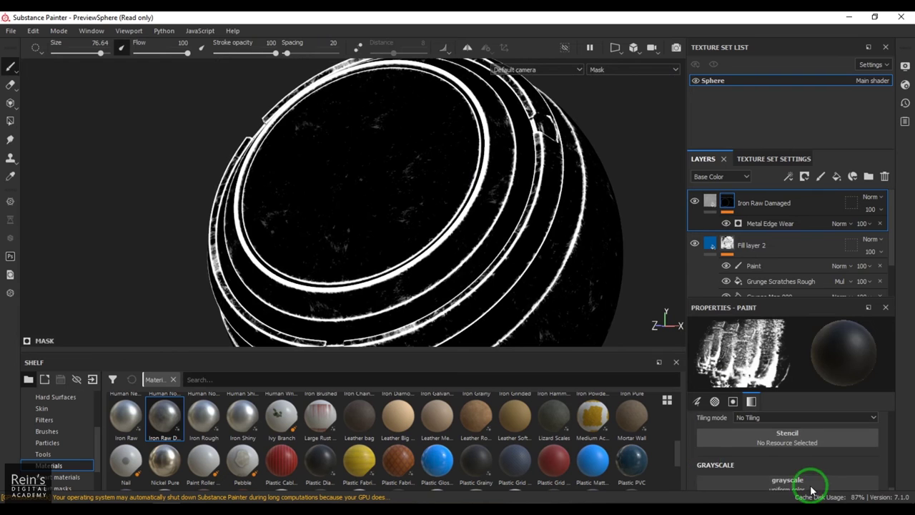
{"action": "left_click", "coordinate": [776, 231]}
{"action": "left_click_drag", "start_coordinate": [820, 433], "coordinate": [837, 425]}
{"action": "mouse_move", "coordinate": [792, 458]}
{"action": "left_mouse_down"}
{"action": "mouse_move", "coordinate": [719, 455]}
{"action": "mouse_move", "coordinate": [847, 456]}
{"action": "mouse_move", "coordinate": [731, 456]}
{"action": "mouse_move", "coordinate": [817, 457]}
{"action": "mouse_move", "coordinate": [783, 457]}
{"action": "left_mouse_up"}
{"action": "mouse_move", "coordinate": [843, 434]}
{"action": "left_mouse_down"}
{"action": "mouse_move", "coordinate": [862, 437]}
{"action": "mouse_move", "coordinate": [850, 438]}
{"action": "left_mouse_up"}
{"action": "left_click_drag", "start_coordinate": [472, 247], "coordinate": [433, 257], "text": "alt"}
{"action": "scroll", "coordinate": [823, 433], "scroll_direction": "down", "scroll_amount": 3}
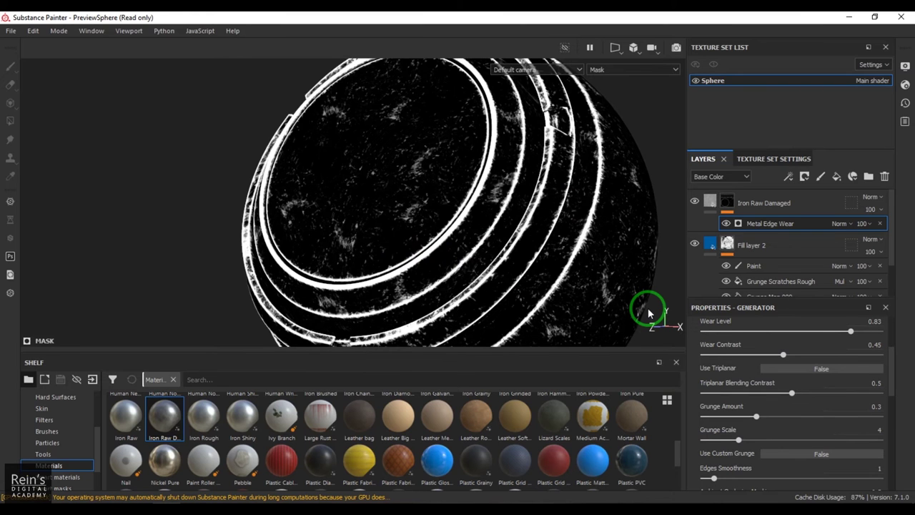
{"action": "right_click_drag", "start_coordinate": [435, 190], "coordinate": [496, 198], "text": "alt"}
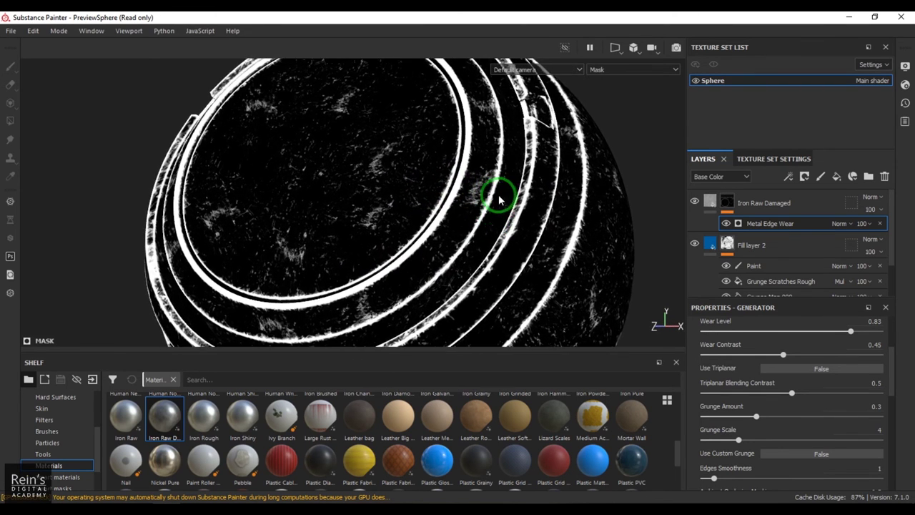
Return to the material view through the Iron Raw Damaged layer and inspect the edge wear around the sphere's round face
{"action": "left_click", "coordinate": [718, 203]}
{"action": "left_click_drag", "start_coordinate": [359, 248], "coordinate": [556, 246], "text": "alt"}
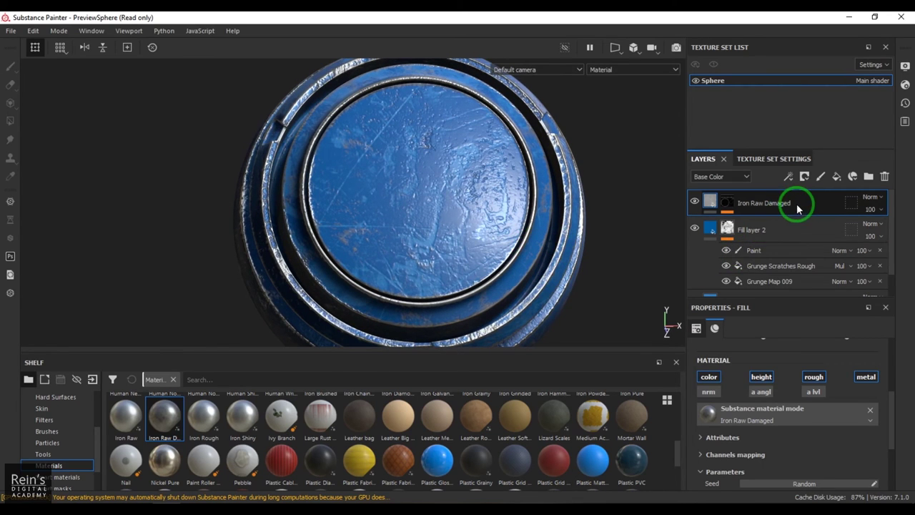
{"action": "left_click_drag", "start_coordinate": [812, 206], "coordinate": [821, 201]}
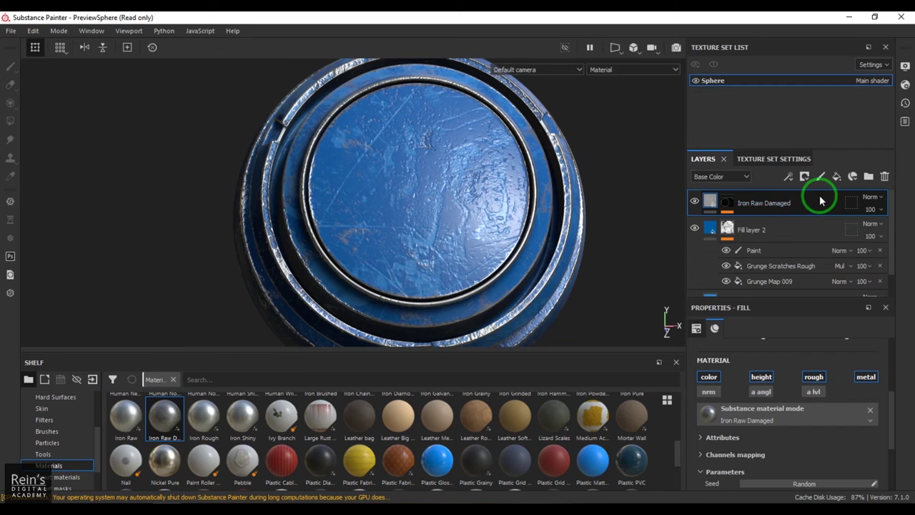
{"action": "left_click", "coordinate": [794, 466]}
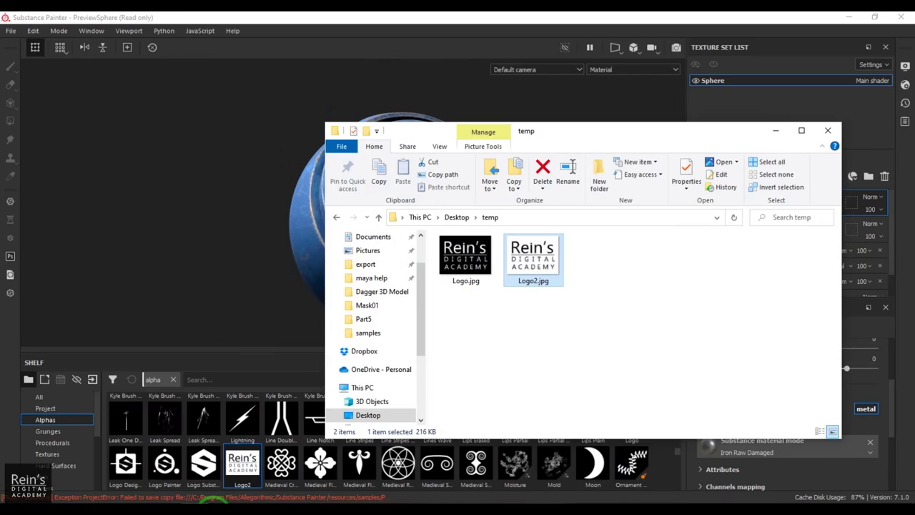
Import Logo2.jpg from the temp folder into the shelf as an alpha for the current session
{"action": "left_click_drag", "start_coordinate": [612, 131], "coordinate": [730, 76]}
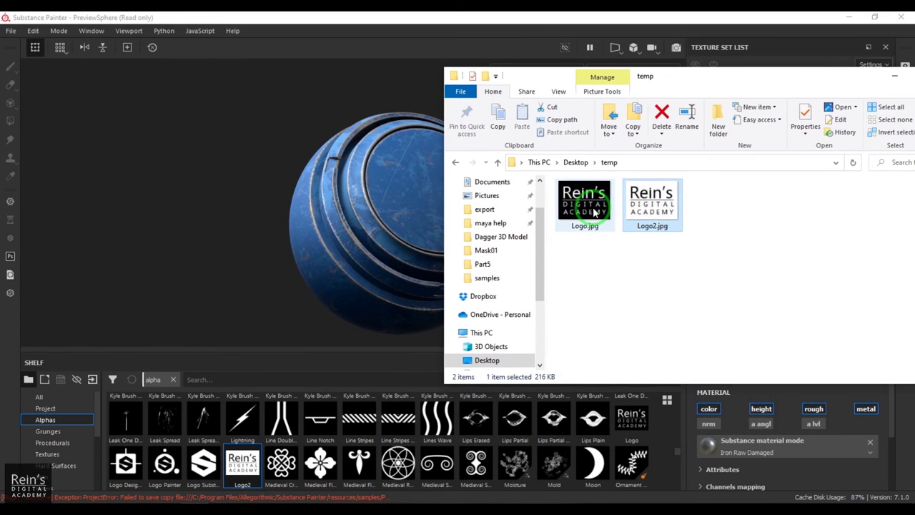
{"action": "left_click_drag", "start_coordinate": [656, 203], "coordinate": [367, 472]}
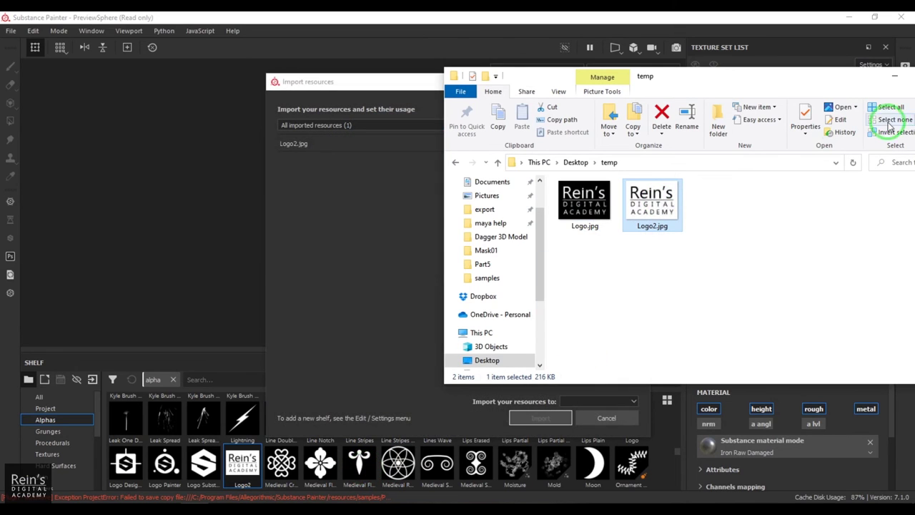
{"action": "left_click", "coordinate": [895, 76]}
{"action": "left_click", "coordinate": [609, 145]}
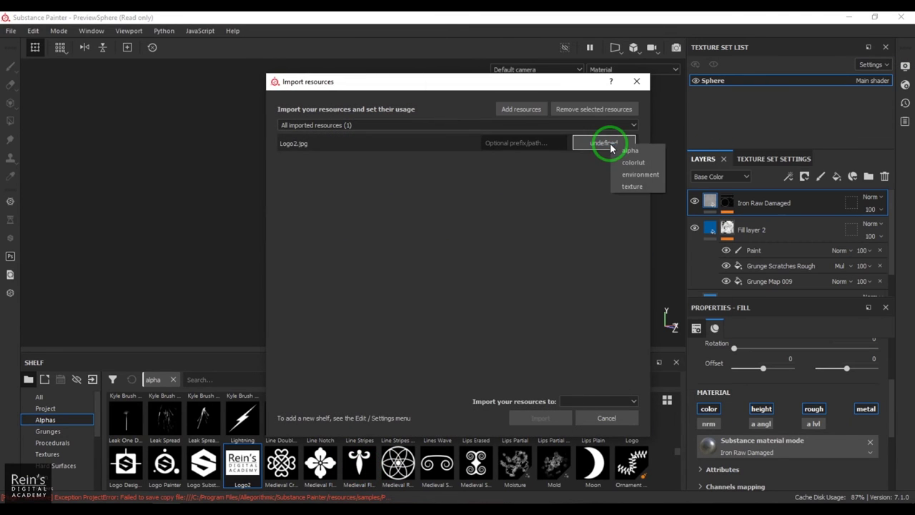
{"action": "left_click", "coordinate": [629, 153]}
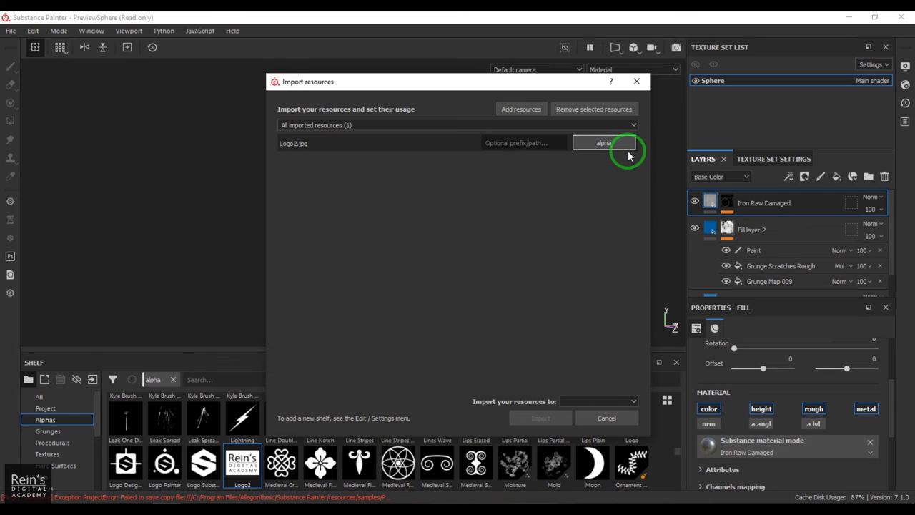
{"action": "left_click", "coordinate": [607, 401]}
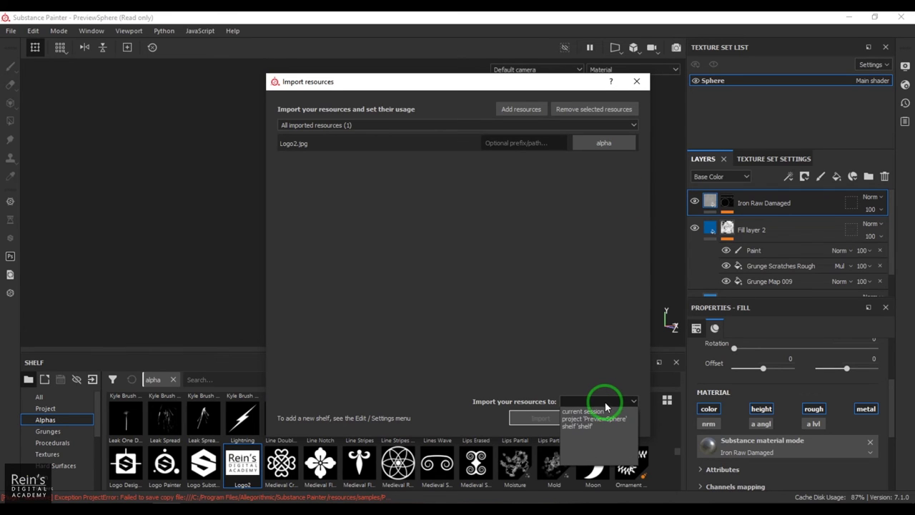
{"action": "left_click", "coordinate": [602, 420]}
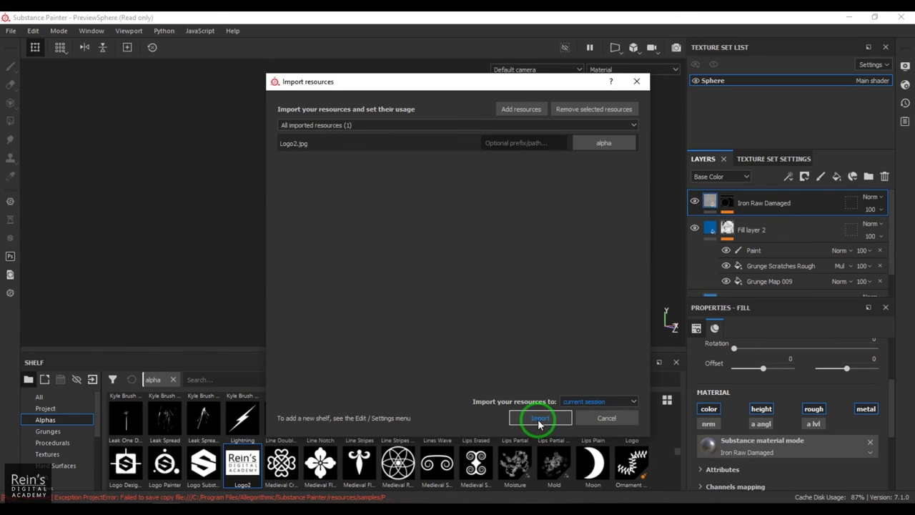
{"action": "left_click", "coordinate": [538, 419]}
Select the imported Logo2 alpha and add a new fill layer above Iron Raw Damaged
{"action": "left_click", "coordinate": [281, 470]}
{"action": "left_click_drag", "start_coordinate": [277, 470], "coordinate": [840, 183]}
{"action": "scroll", "coordinate": [851, 386], "scroll_direction": "up", "scroll_amount": 3}
{"action": "left_click", "coordinate": [847, 175]}
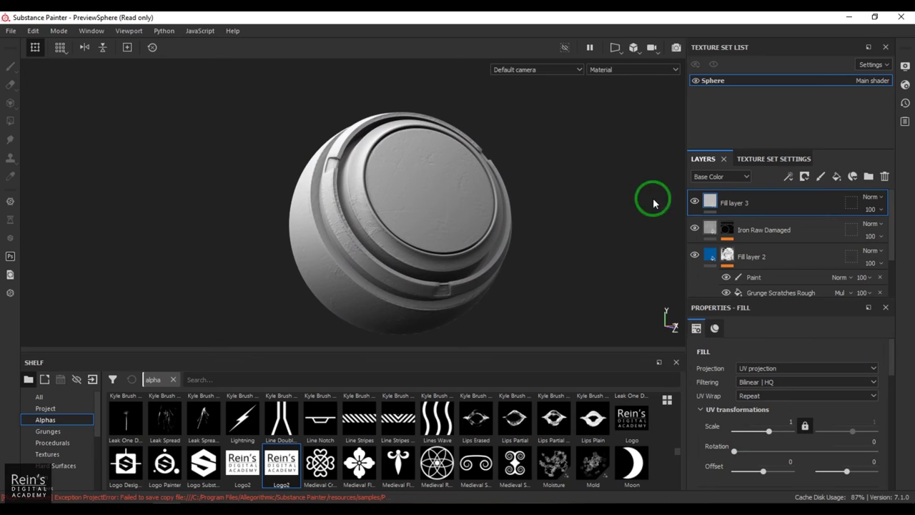
Show the Height channel in the viewport and layer stack, and set Fill layer 3's height blend mode to Normal
{"action": "left_click", "coordinate": [622, 69]}
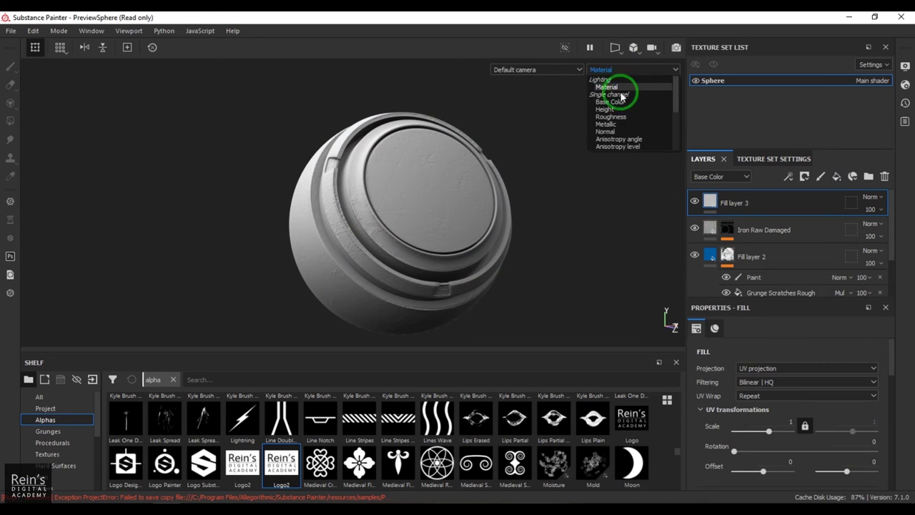
{"action": "left_click", "coordinate": [624, 107]}
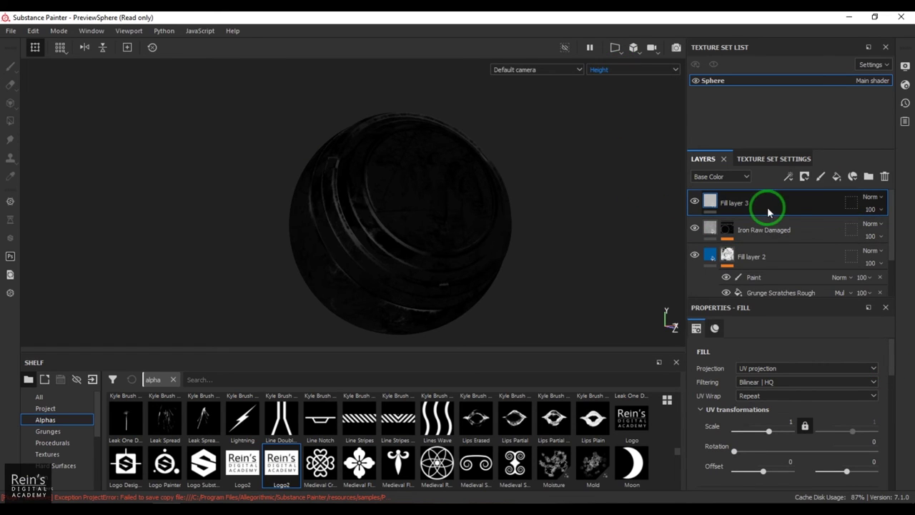
{"action": "left_click", "coordinate": [729, 177]}
{"action": "left_click", "coordinate": [702, 195]}
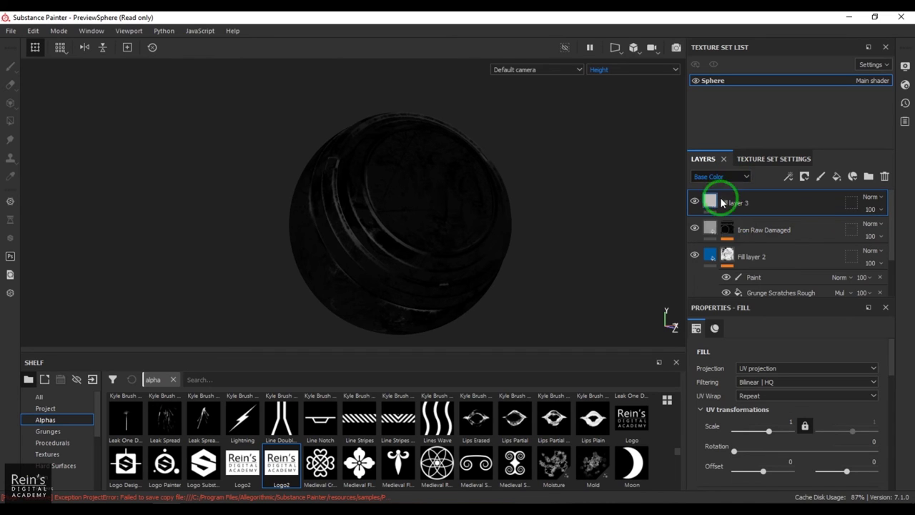
{"action": "left_click", "coordinate": [870, 197]}
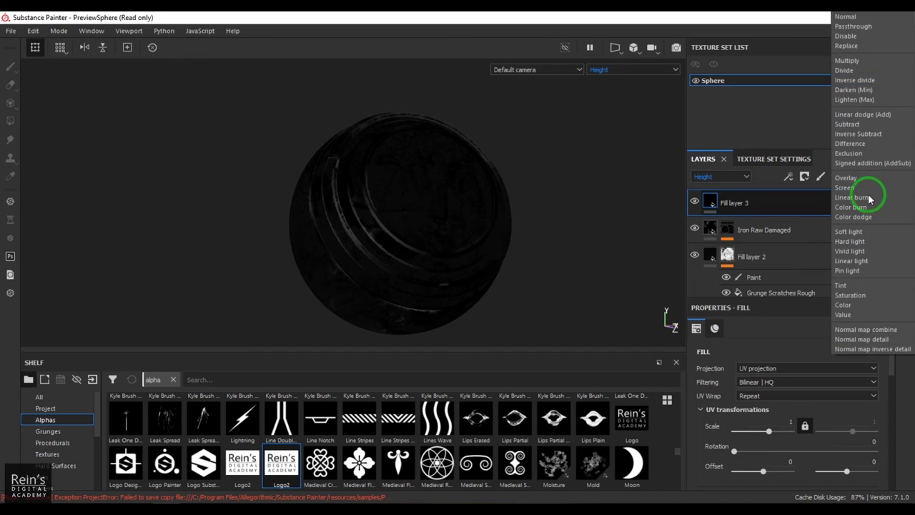
{"action": "left_click", "coordinate": [865, 30]}
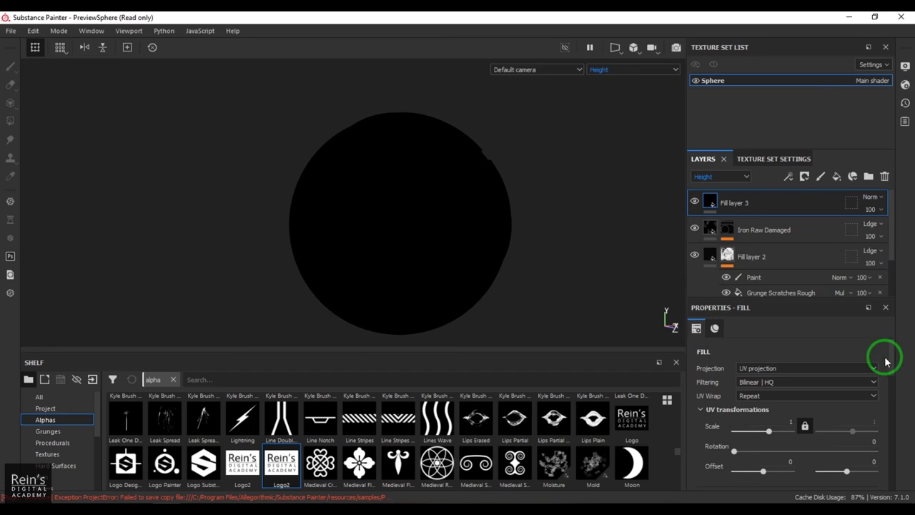
Set Fill layer 3's height to 0.1824 and return the viewport to the Material view
{"action": "scroll", "coordinate": [890, 379], "scroll_direction": "down", "scroll_amount": 10}
{"action": "scroll", "coordinate": [894, 438], "scroll_direction": "up", "scroll_amount": 2}
{"action": "mouse_move", "coordinate": [780, 390]}
{"action": "left_mouse_down"}
{"action": "mouse_move", "coordinate": [806, 393]}
{"action": "mouse_move", "coordinate": [799, 391]}
{"action": "left_mouse_up"}
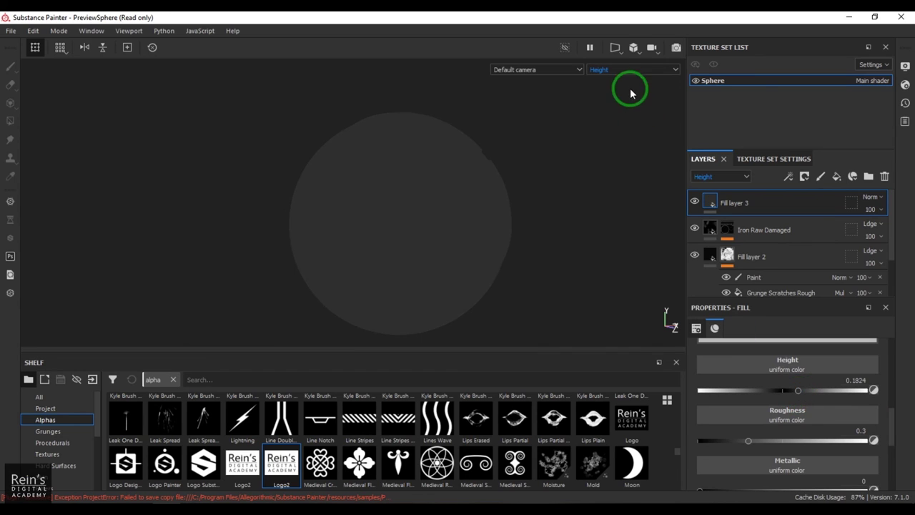
{"action": "left_click", "coordinate": [633, 70]}
{"action": "left_click", "coordinate": [626, 78]}
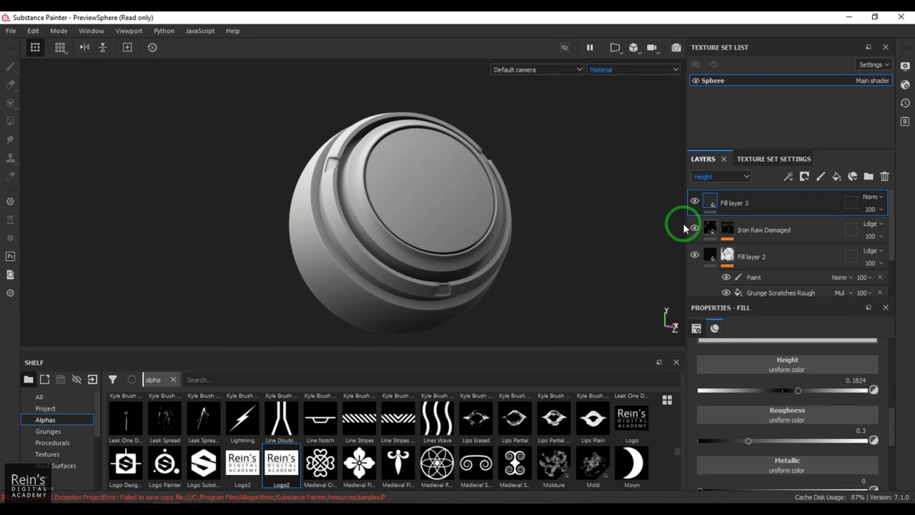
Set Fill layer 3's base color to a saturated yellow-green
{"action": "scroll", "coordinate": [811, 440], "scroll_direction": "up", "scroll_amount": 3}
{"action": "left_click", "coordinate": [801, 438]}
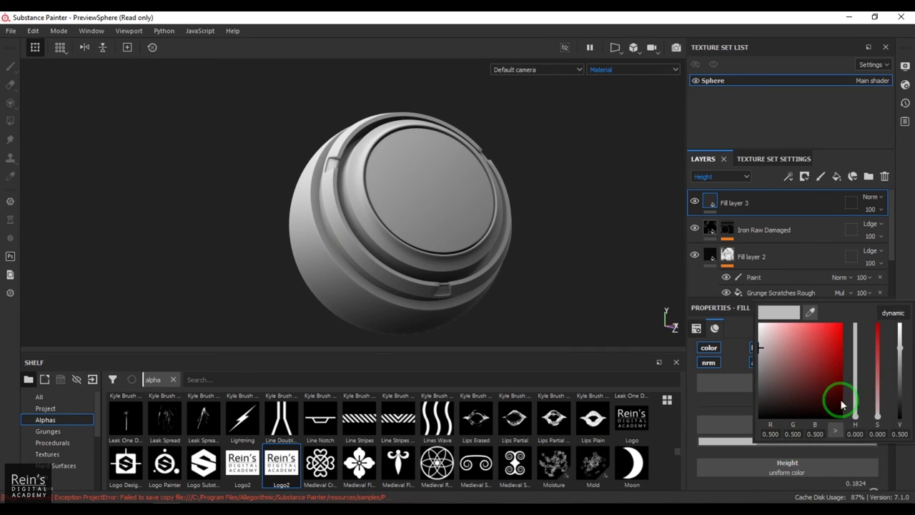
{"action": "left_click", "coordinate": [839, 347]}
{"action": "left_click_drag", "start_coordinate": [854, 388], "coordinate": [860, 401]}
{"action": "left_click", "coordinate": [854, 438]}
Set Fill layer 3's roughness to 0 and review its remaining material channels
{"action": "scroll", "coordinate": [816, 447], "scroll_direction": "down", "scroll_amount": 2}
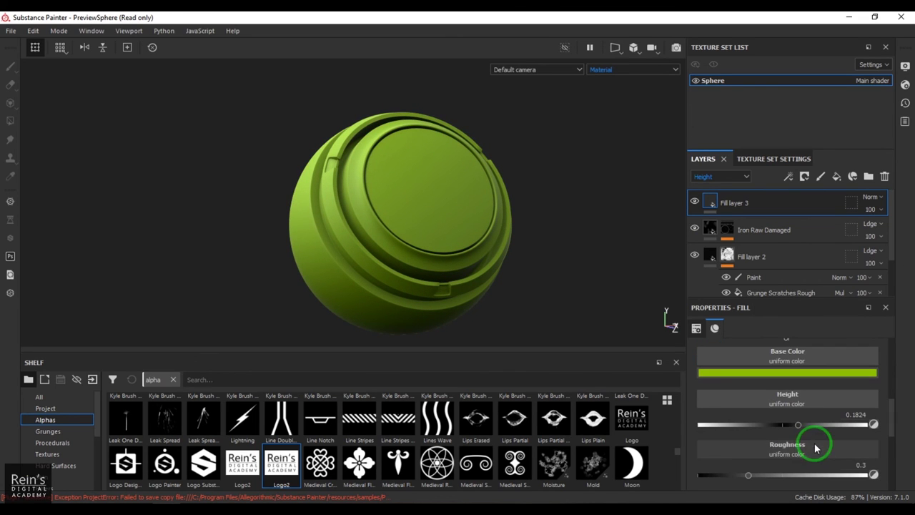
{"action": "scroll", "coordinate": [787, 448], "scroll_direction": "down", "scroll_amount": 1}
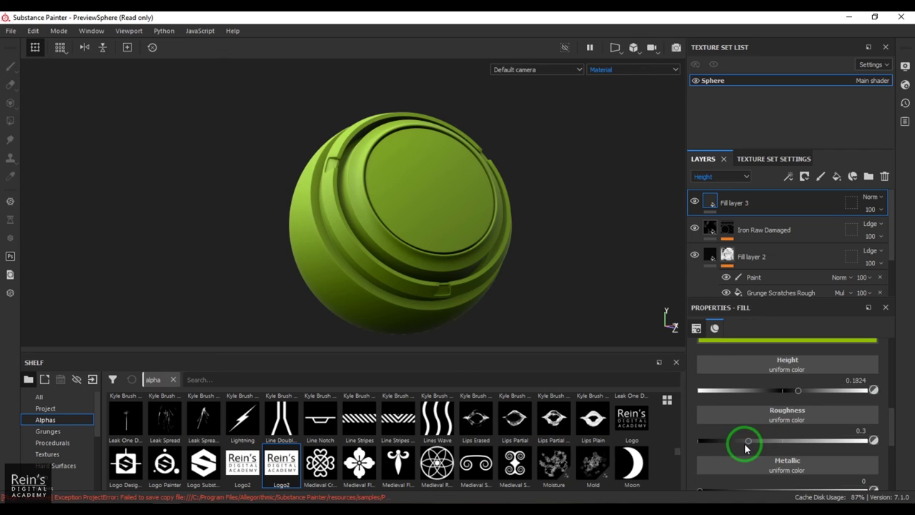
{"action": "left_click_drag", "start_coordinate": [708, 444], "coordinate": [689, 440]}
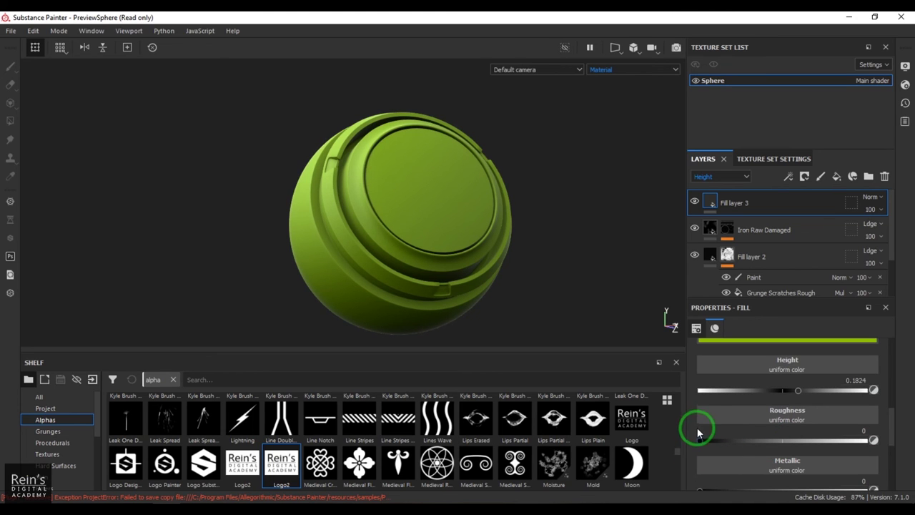
{"action": "left_click_drag", "start_coordinate": [443, 242], "coordinate": [423, 254], "text": "alt"}
{"action": "scroll", "coordinate": [773, 423], "scroll_direction": "down", "scroll_amount": 1}
{"action": "scroll", "coordinate": [792, 423], "scroll_direction": "down", "scroll_amount": 3}
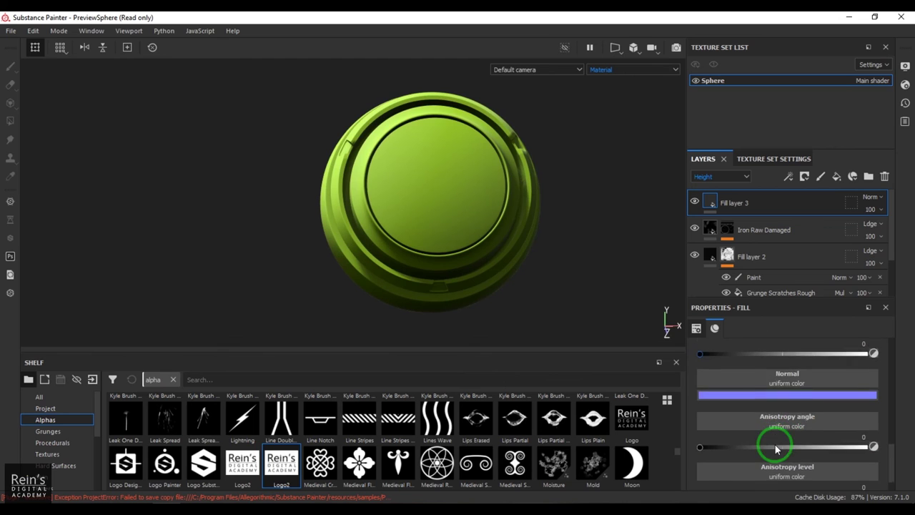
{"action": "scroll", "coordinate": [777, 439], "scroll_direction": "up", "scroll_amount": 4}
Return the layer stack's displayed channel to Base Color and check the green sphere from another angle
{"action": "left_click", "coordinate": [721, 177]}
{"action": "left_click", "coordinate": [715, 190]}
{"action": "left_click_drag", "start_coordinate": [470, 231], "coordinate": [465, 266], "text": "alt"}
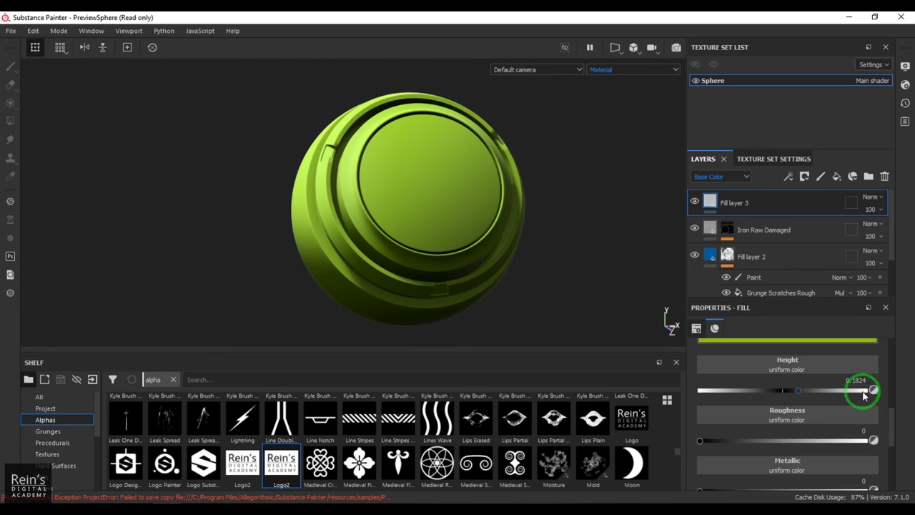
Add a white mask to Fill layer 3 and give it a fill effect using the Logo2 alpha as its grayscale
{"action": "left_click", "coordinate": [804, 177]}
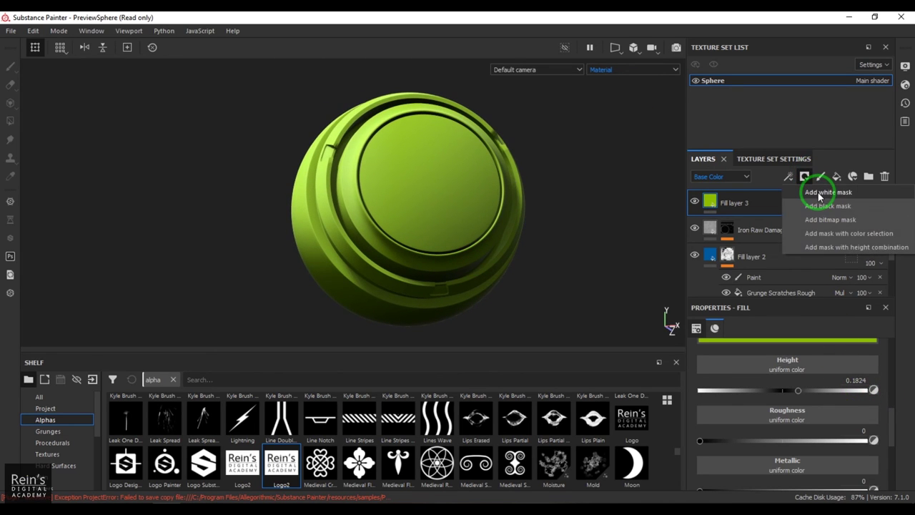
{"action": "left_click", "coordinate": [820, 195]}
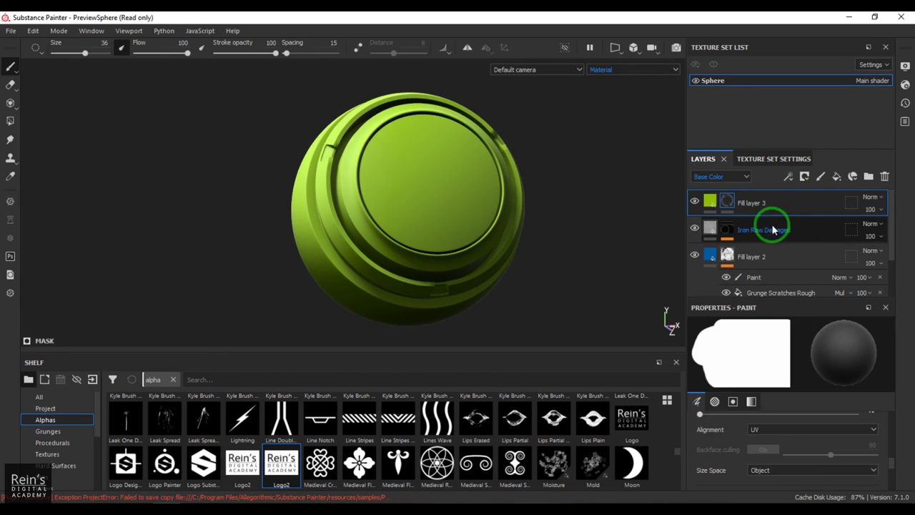
{"action": "left_click", "coordinate": [788, 179]}
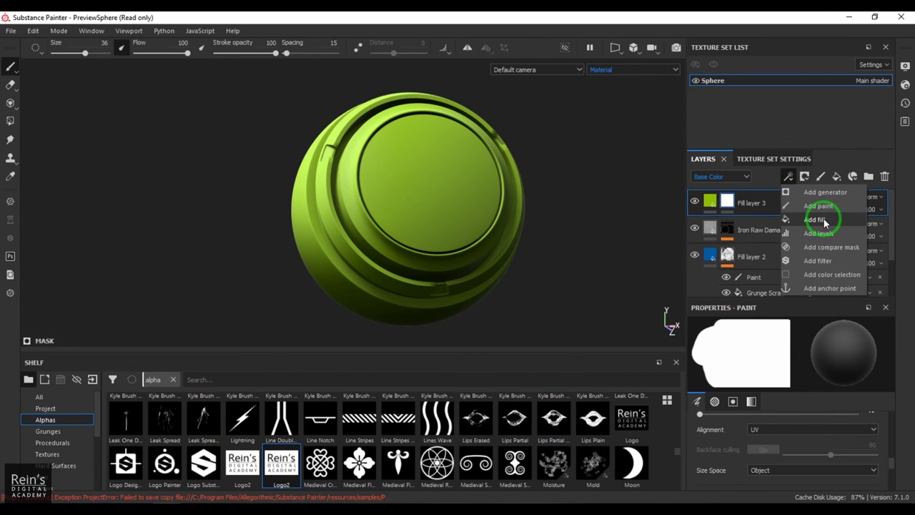
{"action": "left_click", "coordinate": [824, 223]}
{"action": "left_click", "coordinate": [748, 222]}
{"action": "left_click", "coordinate": [805, 365]}
{"action": "left_click_drag", "start_coordinate": [285, 465], "coordinate": [768, 365]}
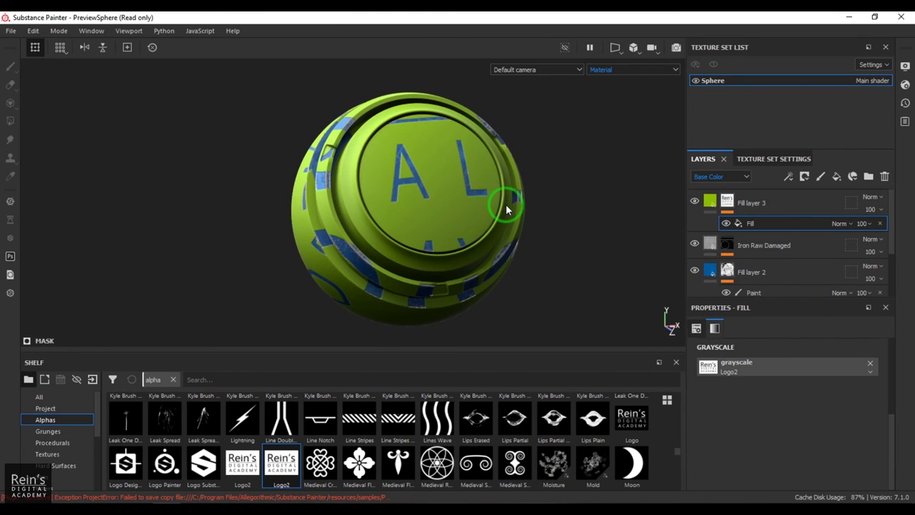
Set the logo fill's UV scale to 3 and display the 3D and 2D views side by side
{"action": "scroll", "coordinate": [754, 386], "scroll_direction": "up", "scroll_amount": 4}
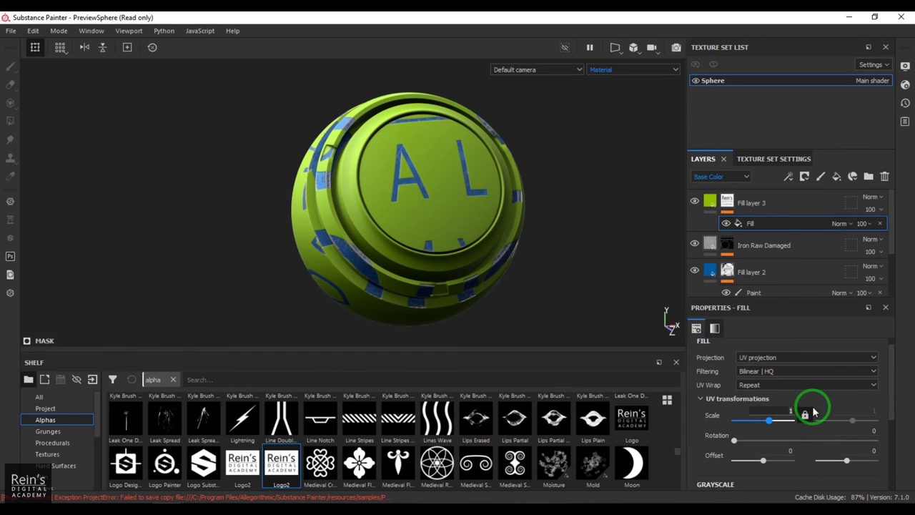
{"action": "left_click", "coordinate": [811, 413]}
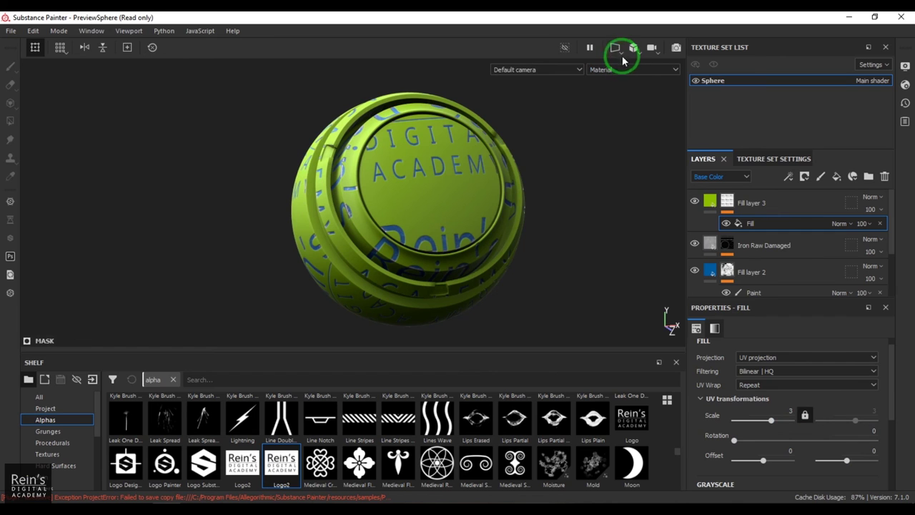
{"action": "left_click", "coordinate": [619, 53]}
{"action": "left_click", "coordinate": [637, 65]}
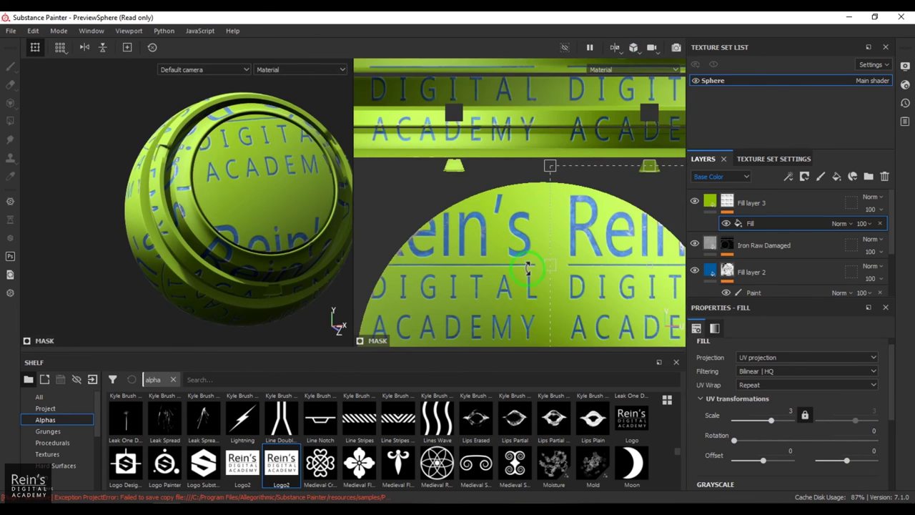
{"action": "scroll", "coordinate": [530, 264], "scroll_direction": "down", "scroll_amount": 3}
{"action": "scroll", "coordinate": [586, 285], "scroll_direction": "down", "scroll_amount": 1}
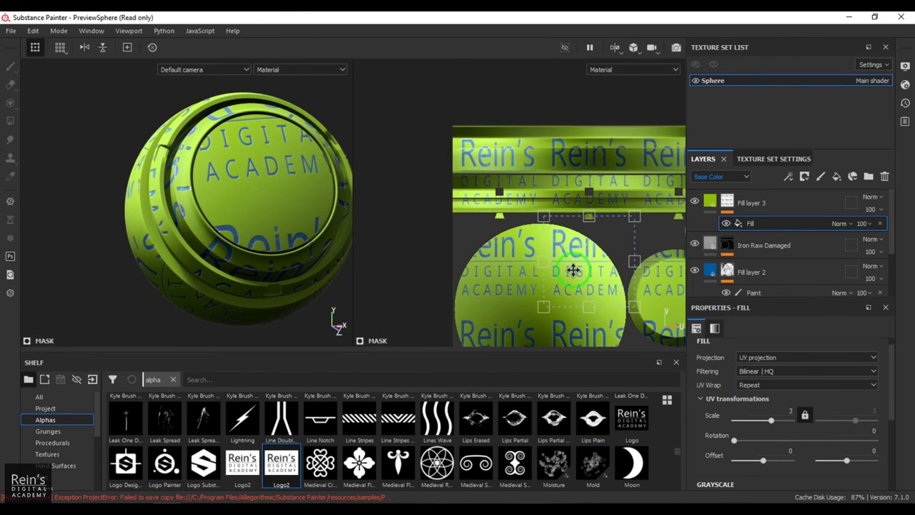
Fit the logo onto the small circular UV island, at a scale of about 4.33 and offset of about 0.324, -0.123
{"action": "middle_click_drag", "start_coordinate": [581, 263], "coordinate": [481, 205]}
{"action": "left_click_drag", "start_coordinate": [479, 197], "coordinate": [579, 234]}
{"action": "left_click_drag", "start_coordinate": [610, 274], "coordinate": [574, 233]}
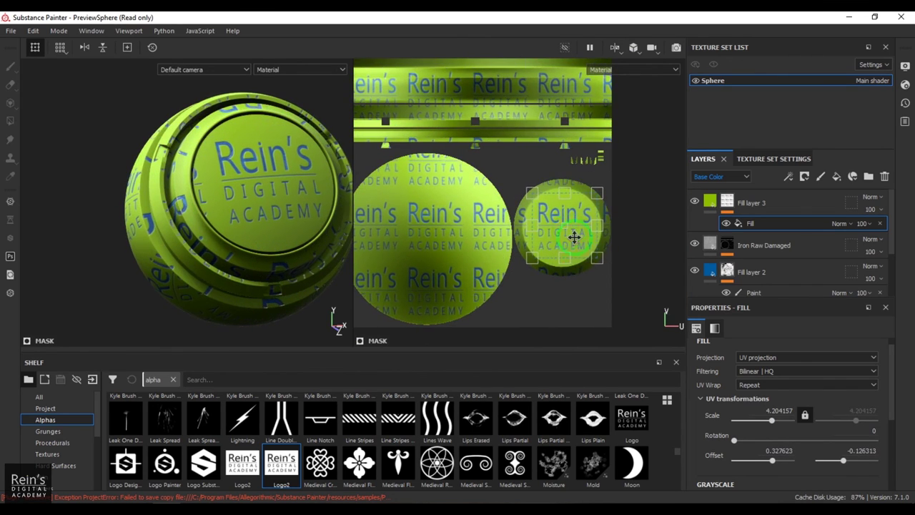
{"action": "scroll", "coordinate": [582, 261], "scroll_direction": "up", "scroll_amount": 2}
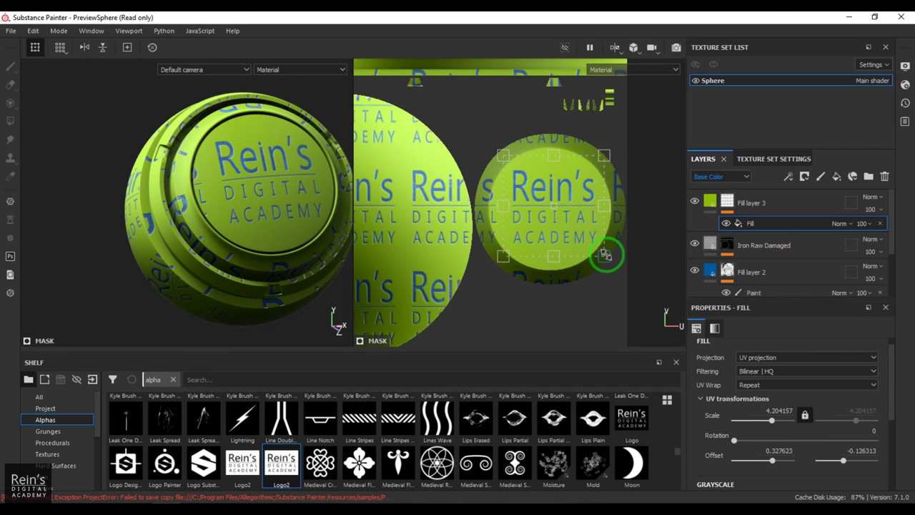
{"action": "left_click_drag", "start_coordinate": [606, 256], "coordinate": [603, 252]}
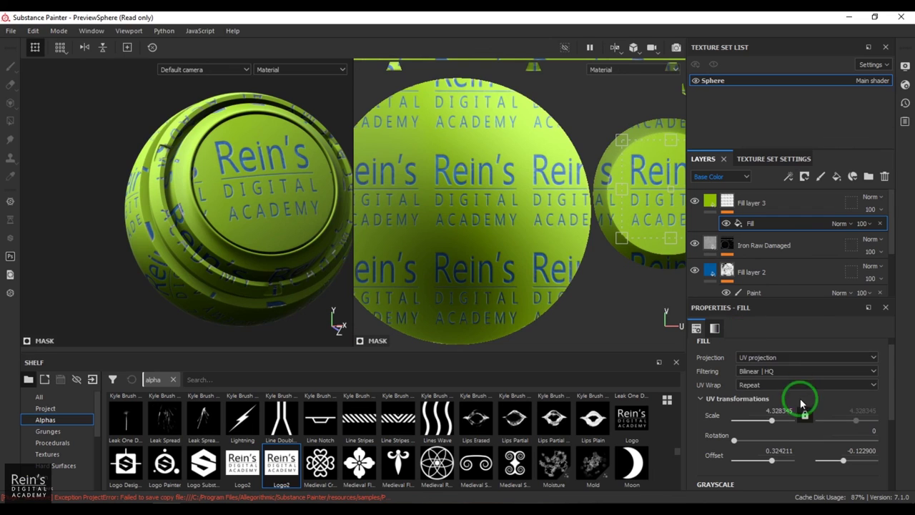
Set the logo fill's UV wrap to None so that only a single logo is projected
{"action": "left_click", "coordinate": [758, 384]}
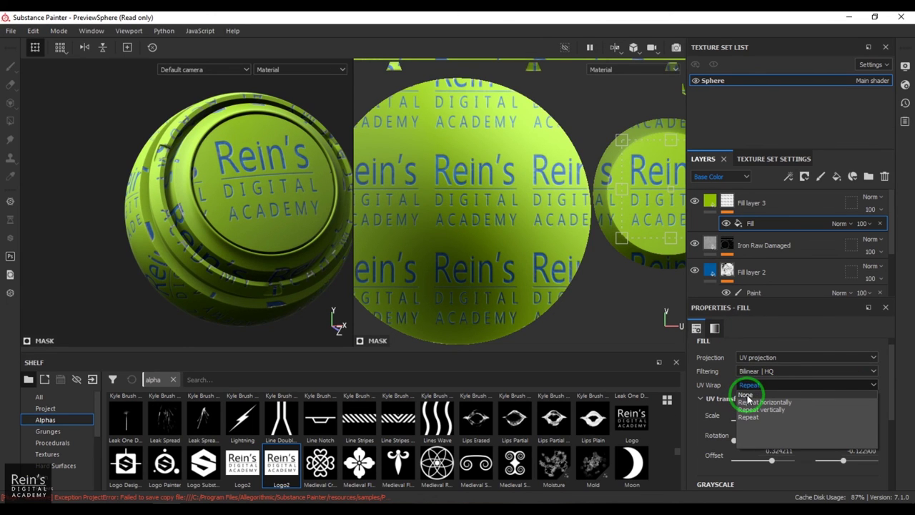
{"action": "left_click", "coordinate": [747, 390]}
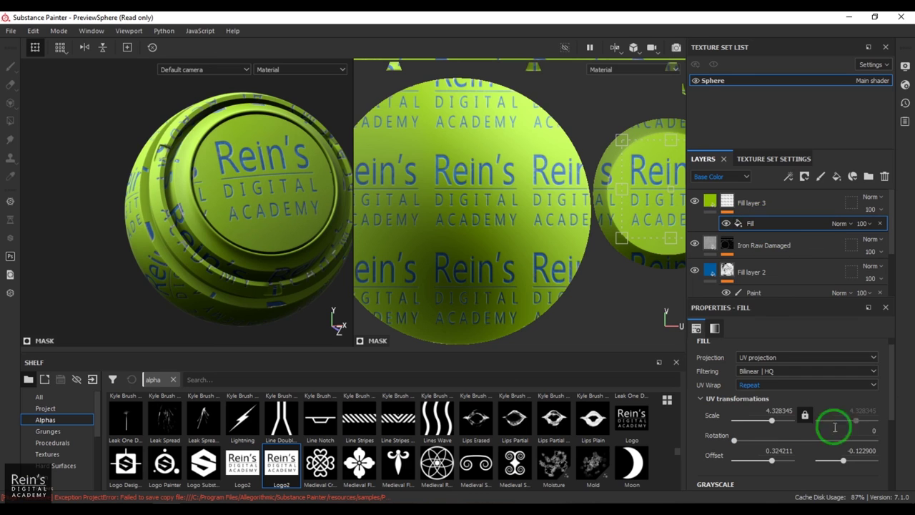
{"action": "mouse_move", "coordinate": [893, 394]}
{"action": "left_mouse_down"}
{"action": "mouse_move", "coordinate": [893, 352]}
{"action": "mouse_move", "coordinate": [893, 500]}
{"action": "mouse_move", "coordinate": [894, 389]}
{"action": "left_mouse_up"}
{"action": "left_click", "coordinate": [746, 395]}
{"action": "left_click", "coordinate": [758, 402]}
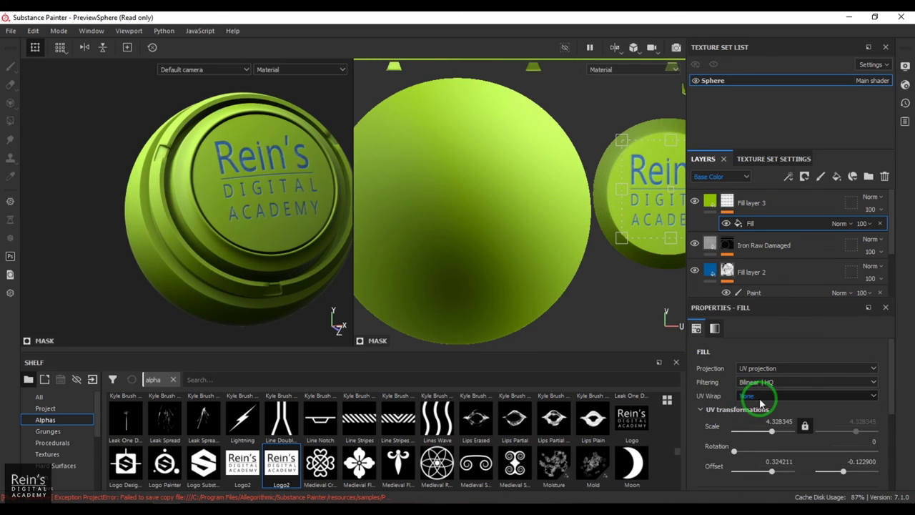
{"action": "middle_click_drag", "start_coordinate": [573, 245], "coordinate": [527, 226]}
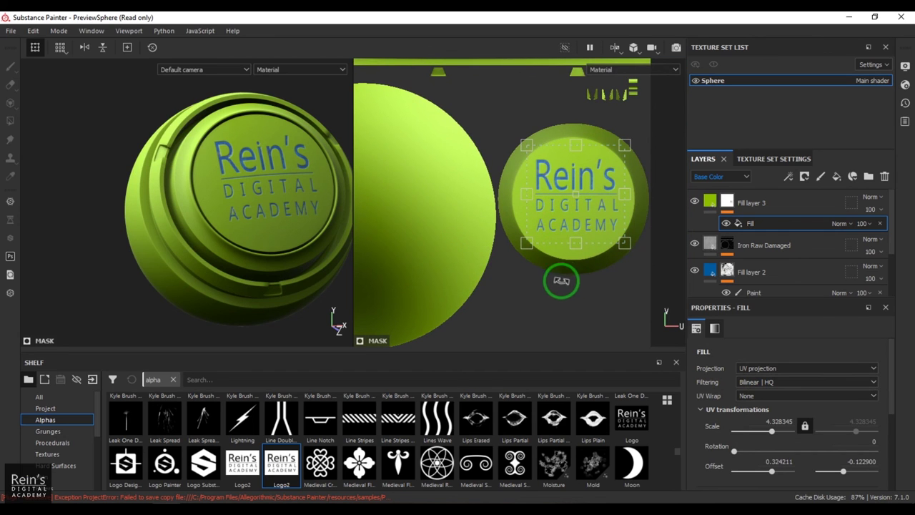
{"action": "left_click_drag", "start_coordinate": [887, 369], "coordinate": [894, 404]}
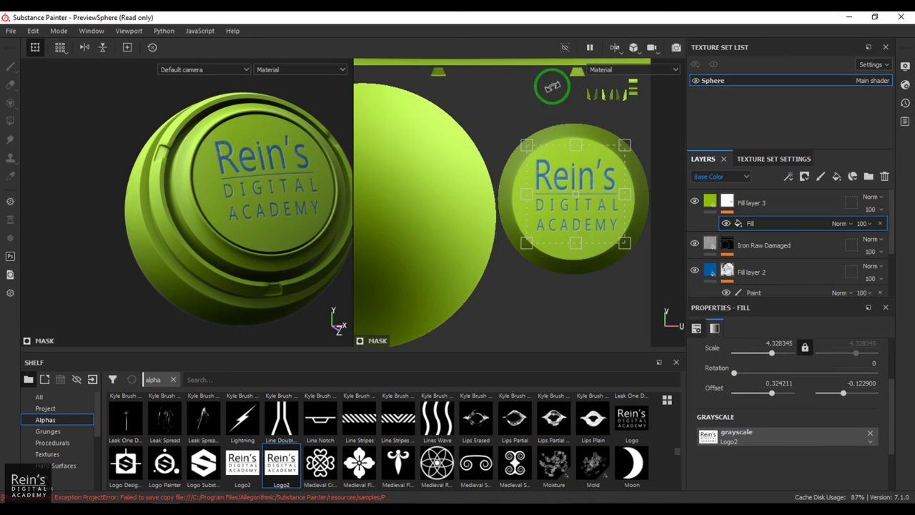
Switch the viewport to 3D only and check the logo on the sphere's front disc up close
{"action": "left_click", "coordinate": [615, 47]}
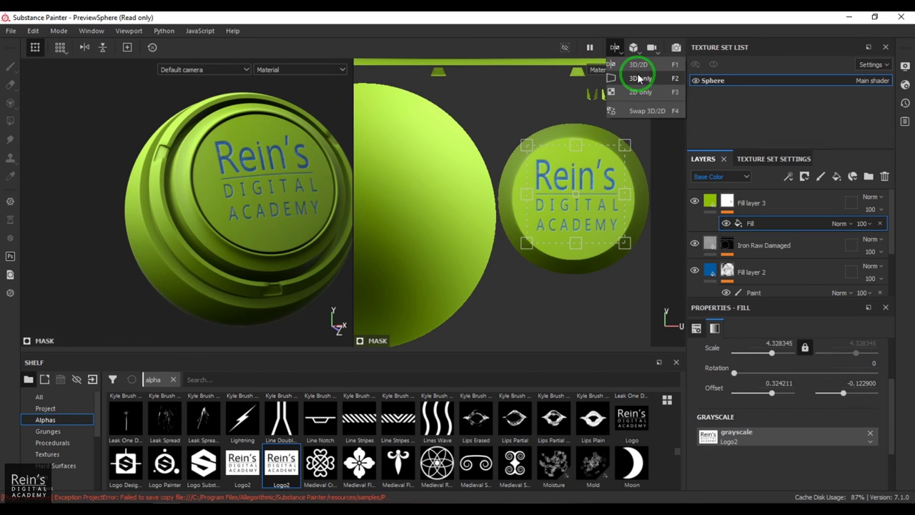
{"action": "left_click", "coordinate": [639, 78]}
{"action": "left_click_drag", "start_coordinate": [343, 215], "coordinate": [429, 236], "text": "alt"}
{"action": "left_click", "coordinate": [381, 156]}
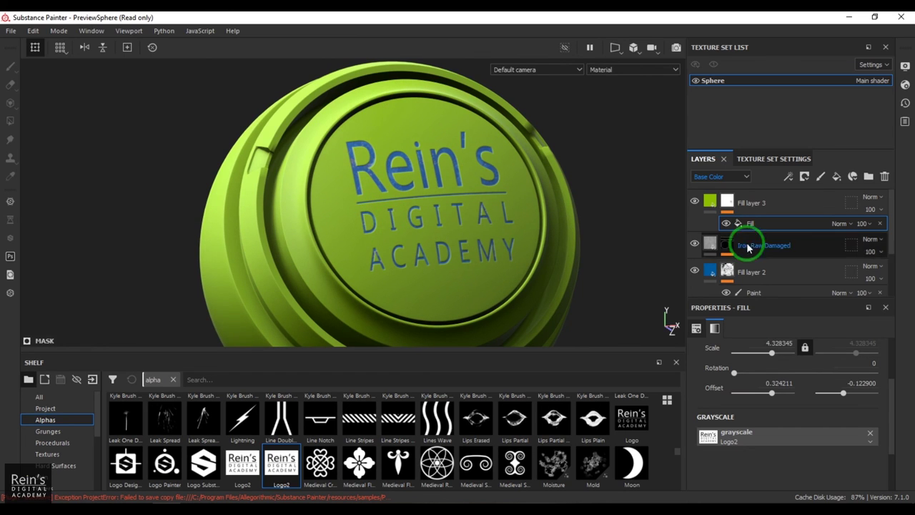
Add a Levels effect to Fill layer 3's mask and invert it so the green fill covers only the logo
{"action": "left_click", "coordinate": [778, 227]}
{"action": "left_click", "coordinate": [788, 176]}
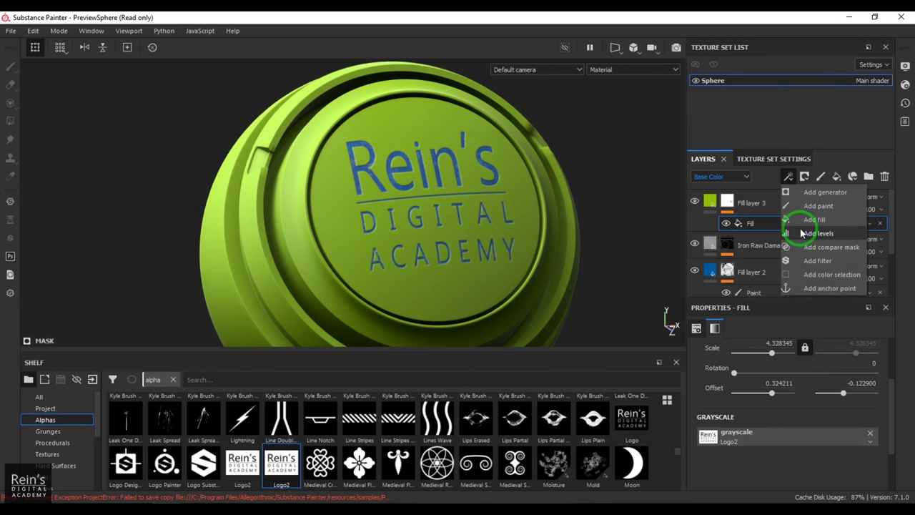
{"action": "left_click", "coordinate": [801, 233]}
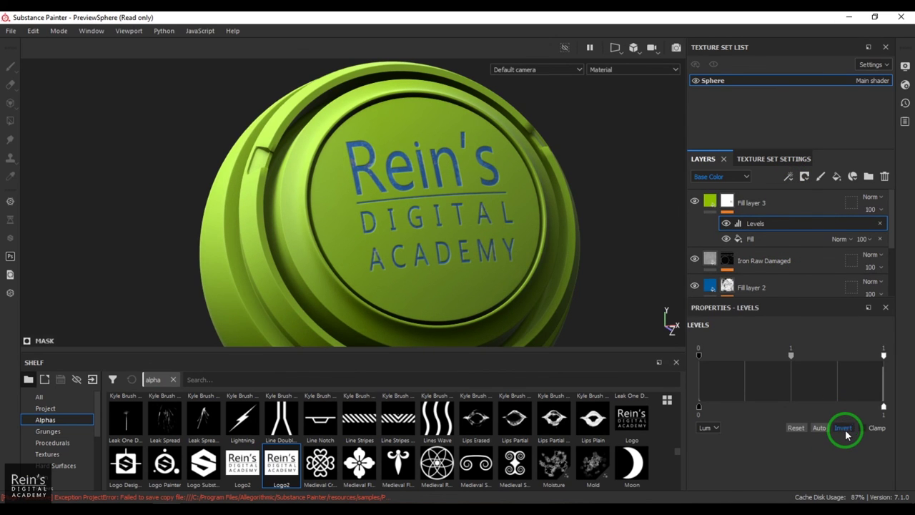
{"action": "left_click", "coordinate": [844, 429]}
{"action": "mouse_move", "coordinate": [409, 233]}
{"action": "left_mouse_down", "text": "alt"}
{"action": "mouse_move", "coordinate": [462, 210]}
{"action": "mouse_move", "coordinate": [241, 219]}
{"action": "mouse_move", "coordinate": [249, 153]}
{"action": "mouse_move", "coordinate": [331, 203]}
{"action": "mouse_move", "coordinate": [366, 196]}
{"action": "left_mouse_up", "text": "alt"}
Change the viewport's environment map to Studio 05 in the display settings
{"action": "left_click", "coordinate": [878, 116]}
{"action": "left_click", "coordinate": [905, 66]}
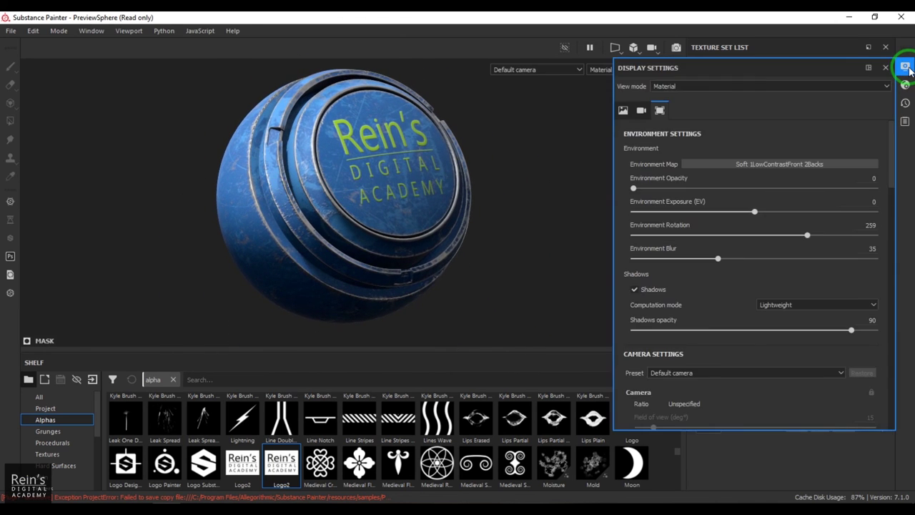
{"action": "left_click", "coordinate": [786, 164]}
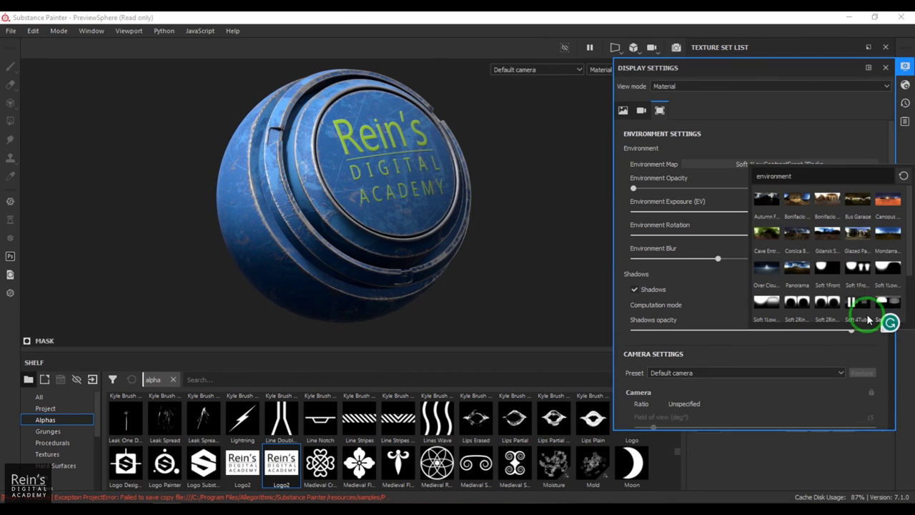
{"action": "scroll", "coordinate": [887, 306], "scroll_direction": "down", "scroll_amount": 2}
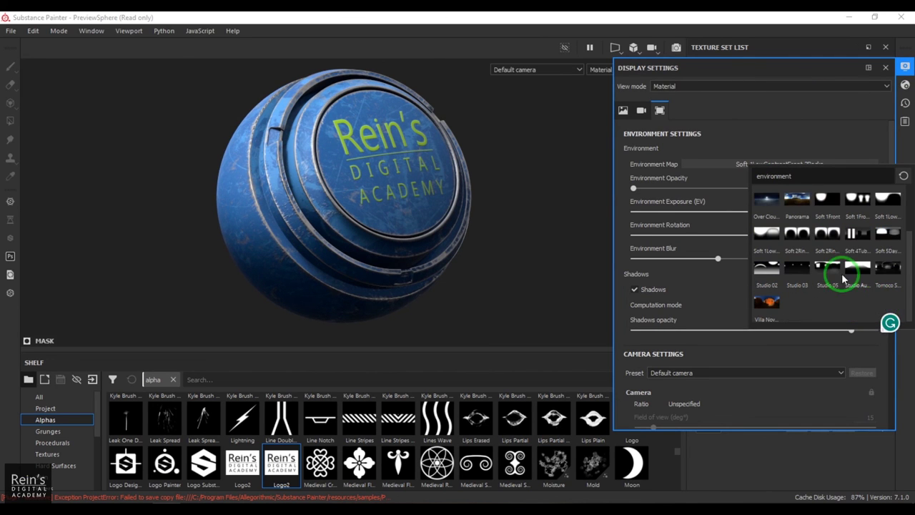
{"action": "left_click", "coordinate": [834, 271]}
{"action": "mouse_move", "coordinate": [470, 221]}
{"action": "left_mouse_down", "text": "alt"}
{"action": "mouse_move", "coordinate": [507, 225]}
{"action": "mouse_move", "coordinate": [477, 223]}
{"action": "left_mouse_up", "text": "alt"}
{"action": "left_click", "coordinate": [885, 69]}
Switch from Painting to Rendering (Iray) mode to render the finished sphere
{"action": "left_click", "coordinate": [59, 31]}
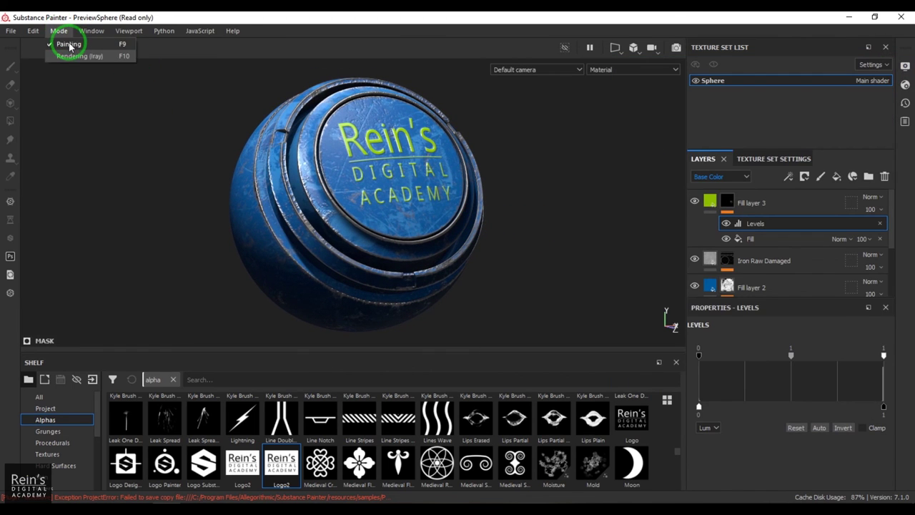
{"action": "left_click", "coordinate": [71, 45]}
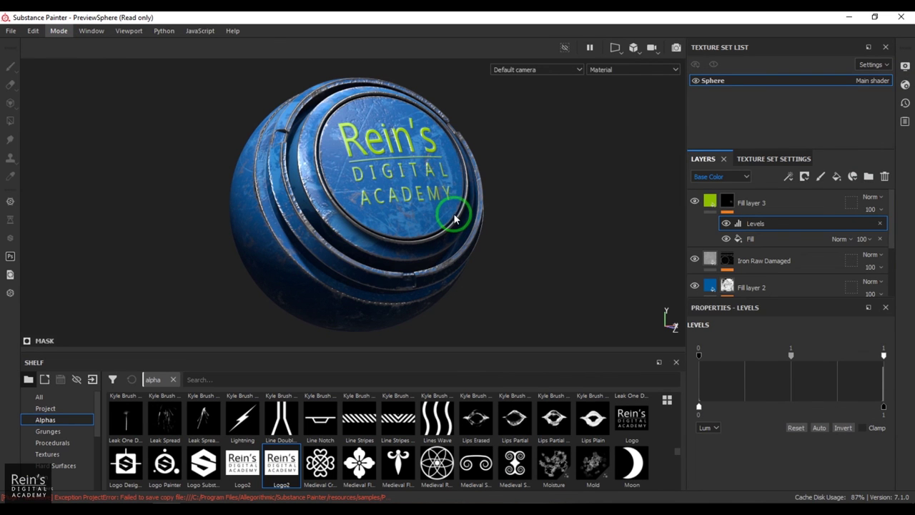
{"action": "left_click", "coordinate": [82, 51]}
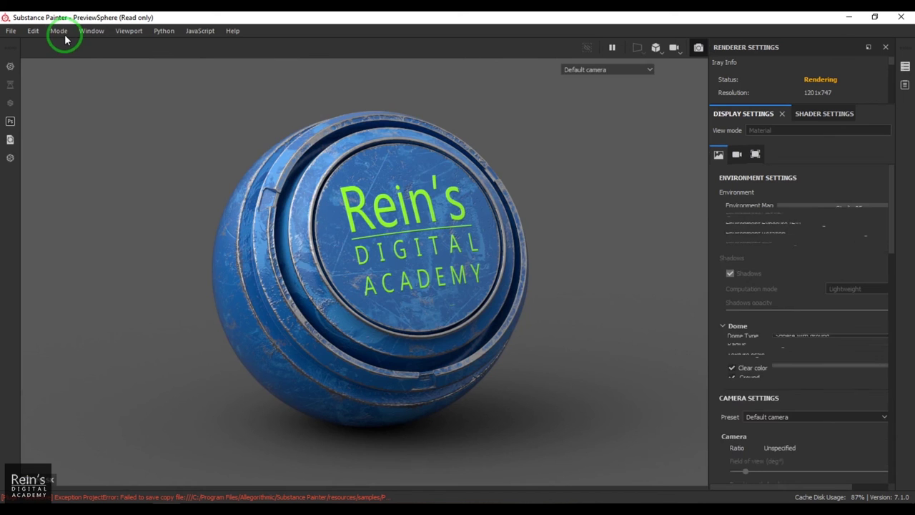
{"action": "left_click", "coordinate": [530, 306]}
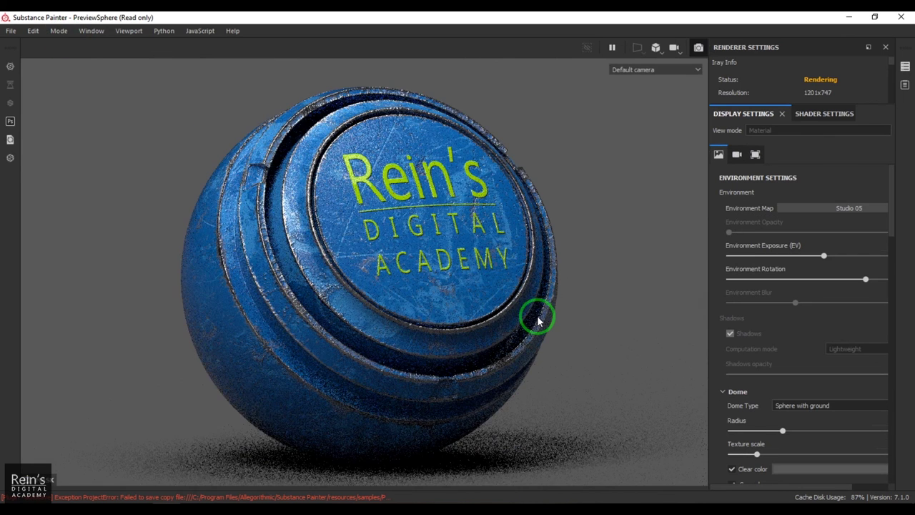